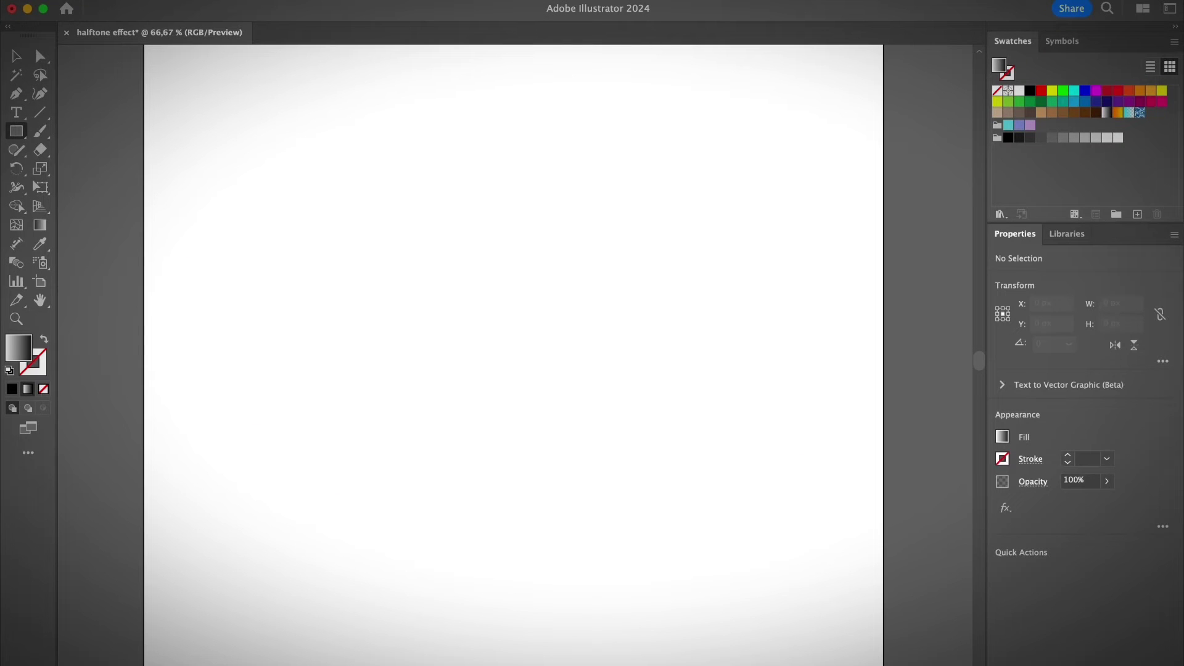
# Step: Draw a rectangle about 521 × 416 px on the artboard with a linear white-to-black gradient fill
pyautogui.moveTo(217, 148); pyautogui.dragTo(698, 531)
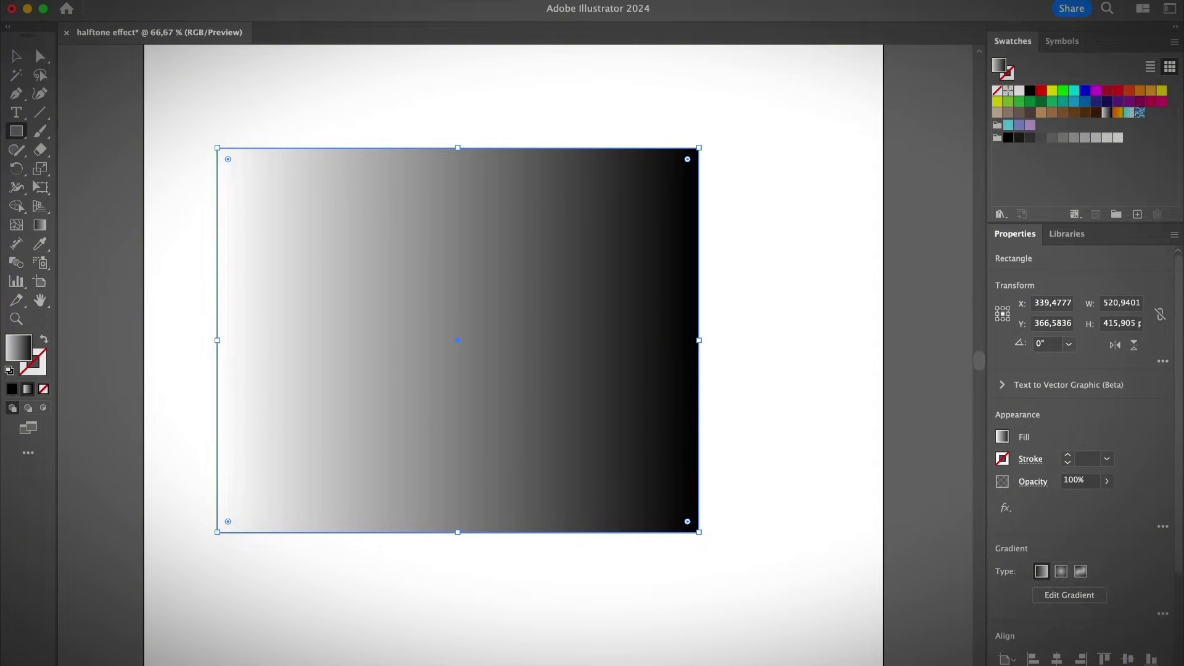
pyautogui.press('.')
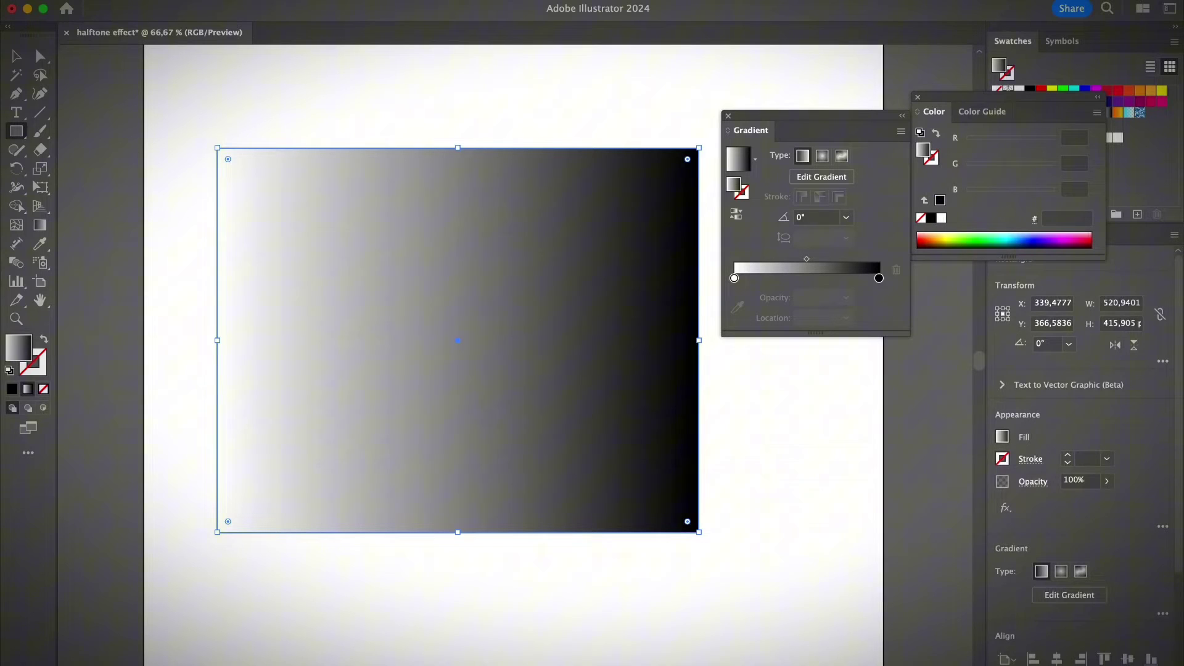
pyautogui.press('v')
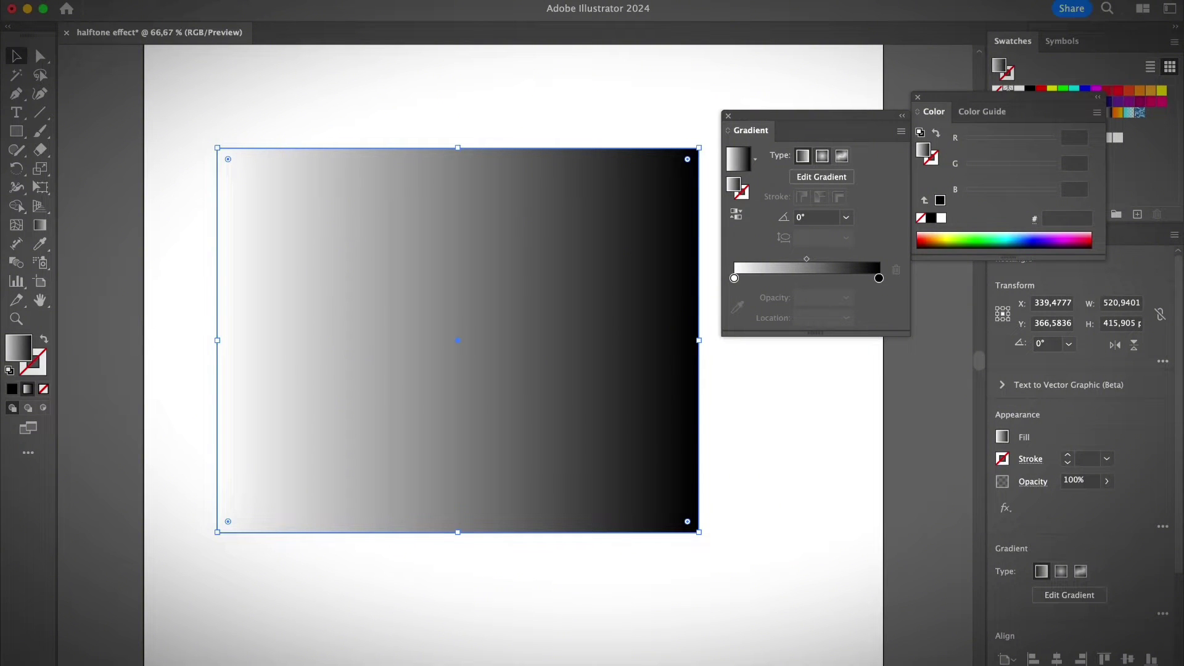
# Step: Try the radial and freeform gradient types on the rectangle and return it to linear
pyautogui.click(821, 156)
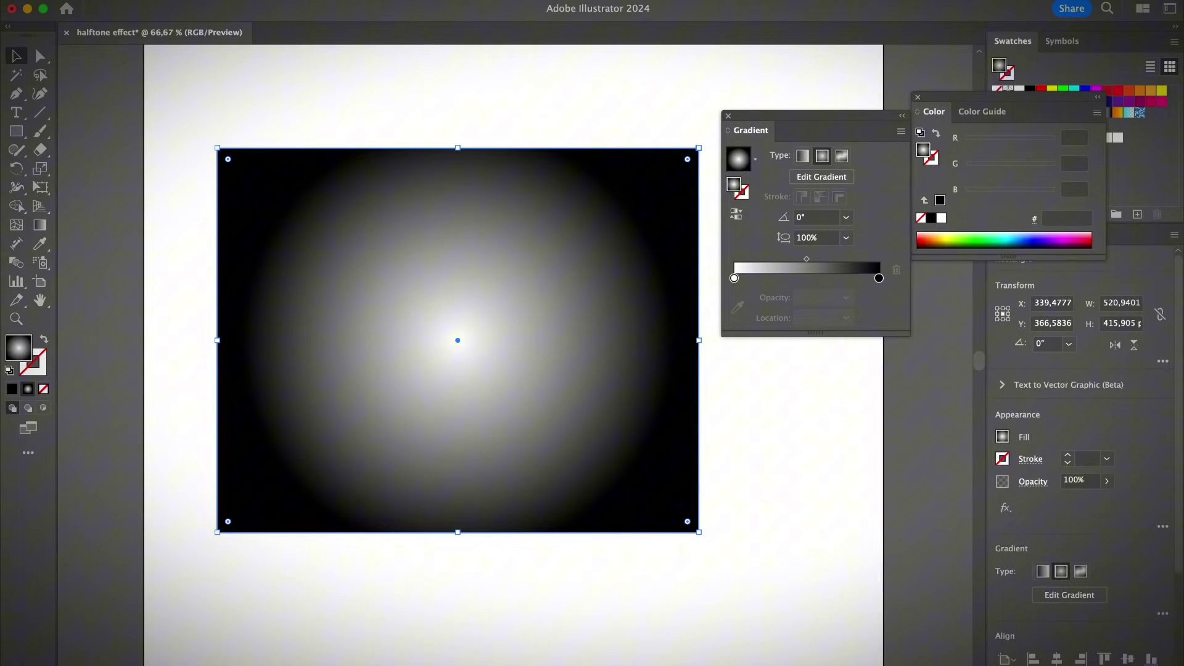
pyautogui.click(842, 156)
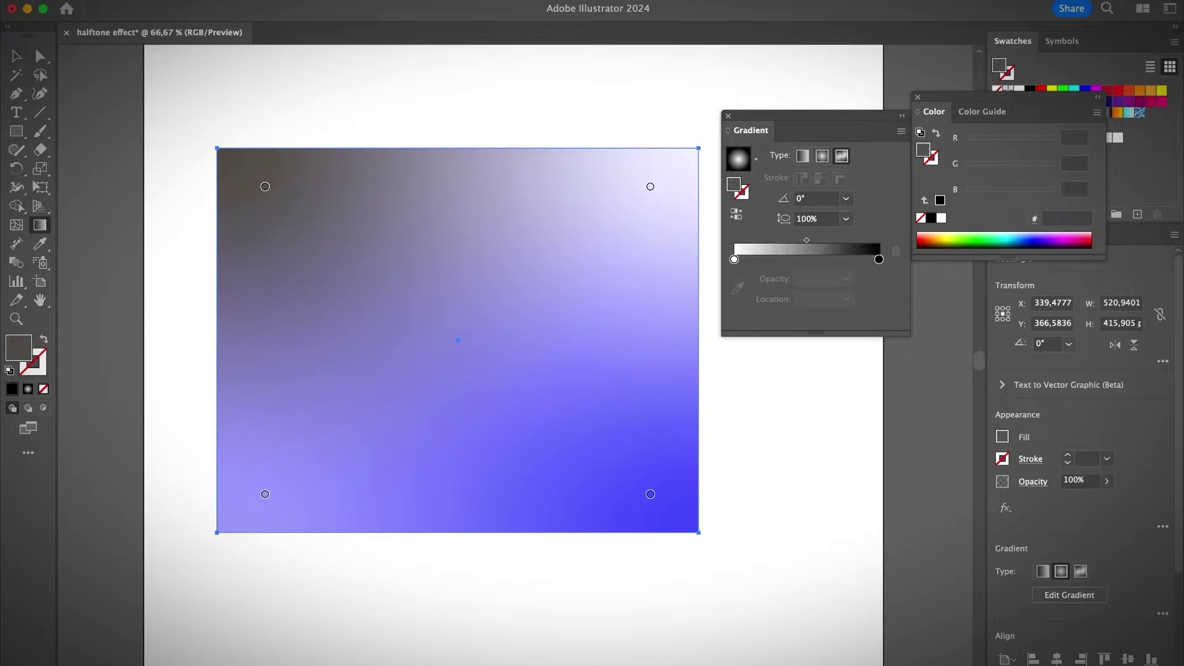
pyautogui.click(822, 156)
pyautogui.click(802, 156)
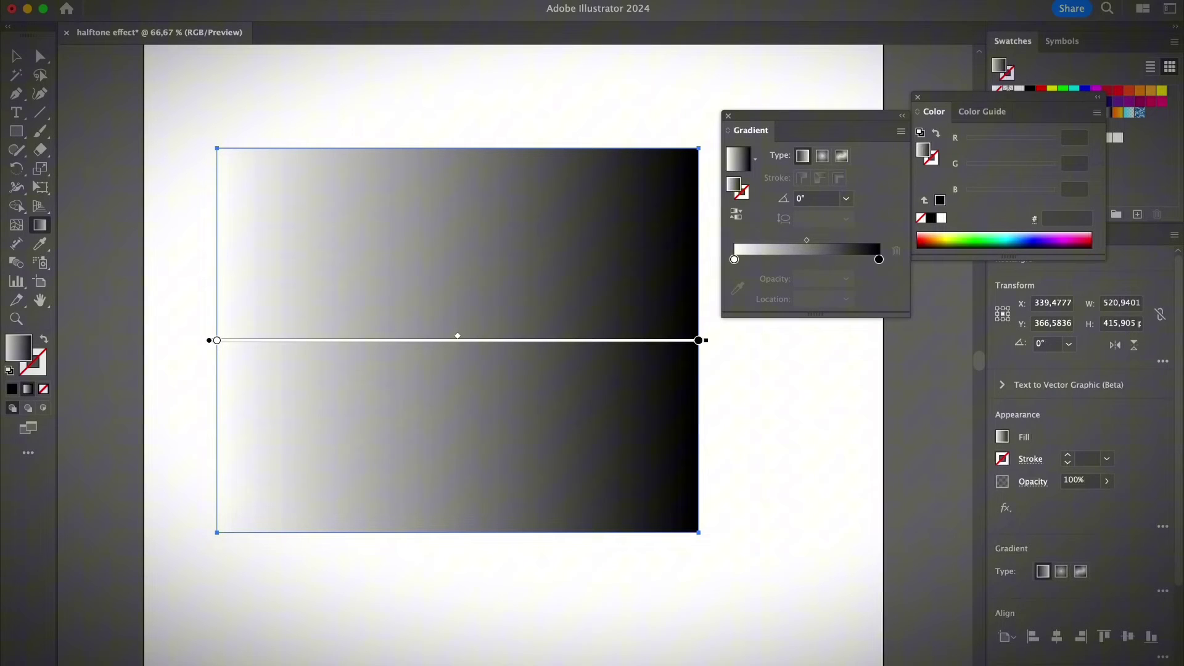
pyautogui.click(859, 258)
pyautogui.press('Delete')
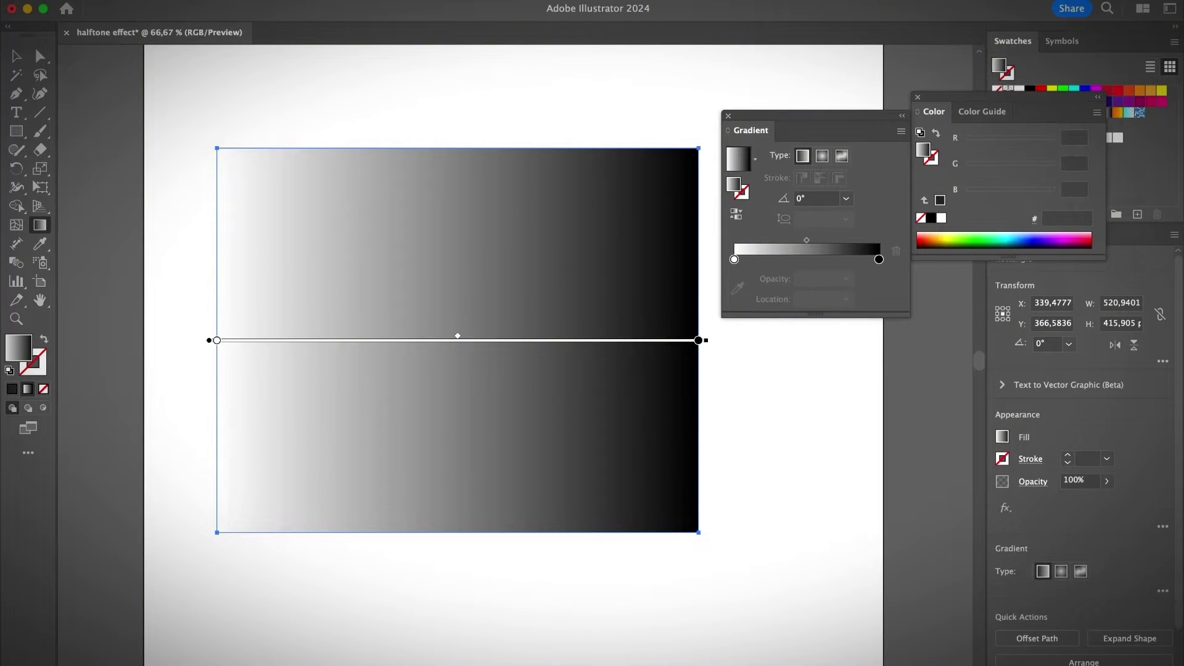
# Step: Add a dark gradient stop at about 74% on the rectangle and rotate the gradient to about -20°
pyautogui.moveTo(633, 340); pyautogui.dragTo(574, 340)
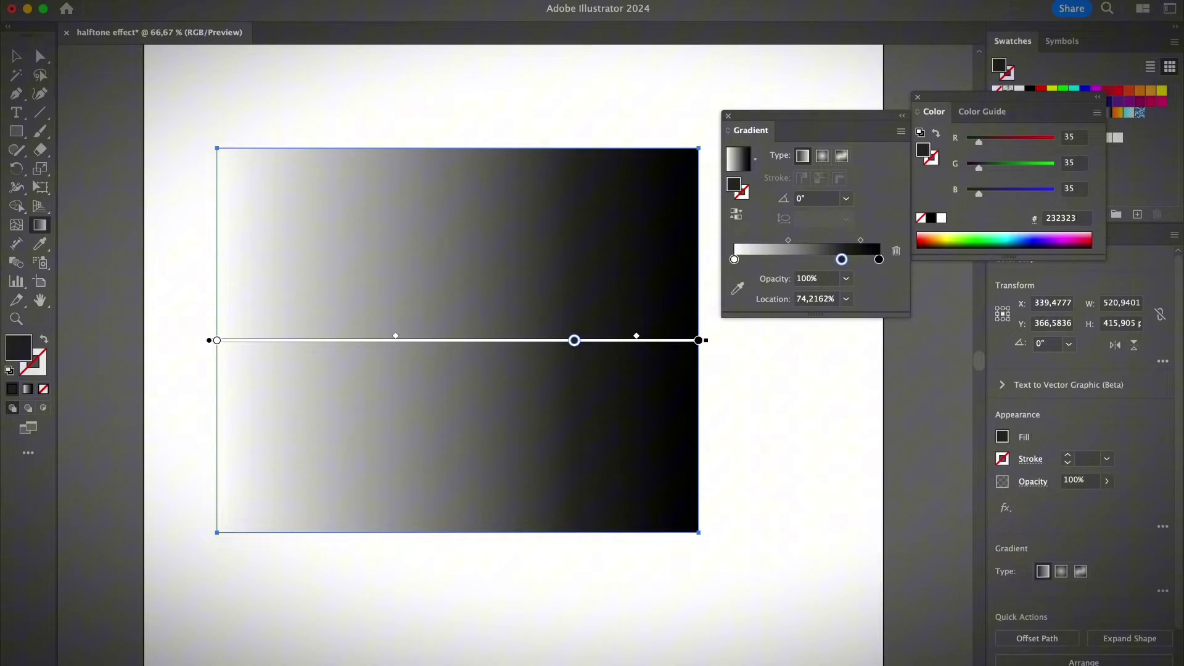
pyautogui.moveTo(702, 339); pyautogui.dragTo(672, 509)
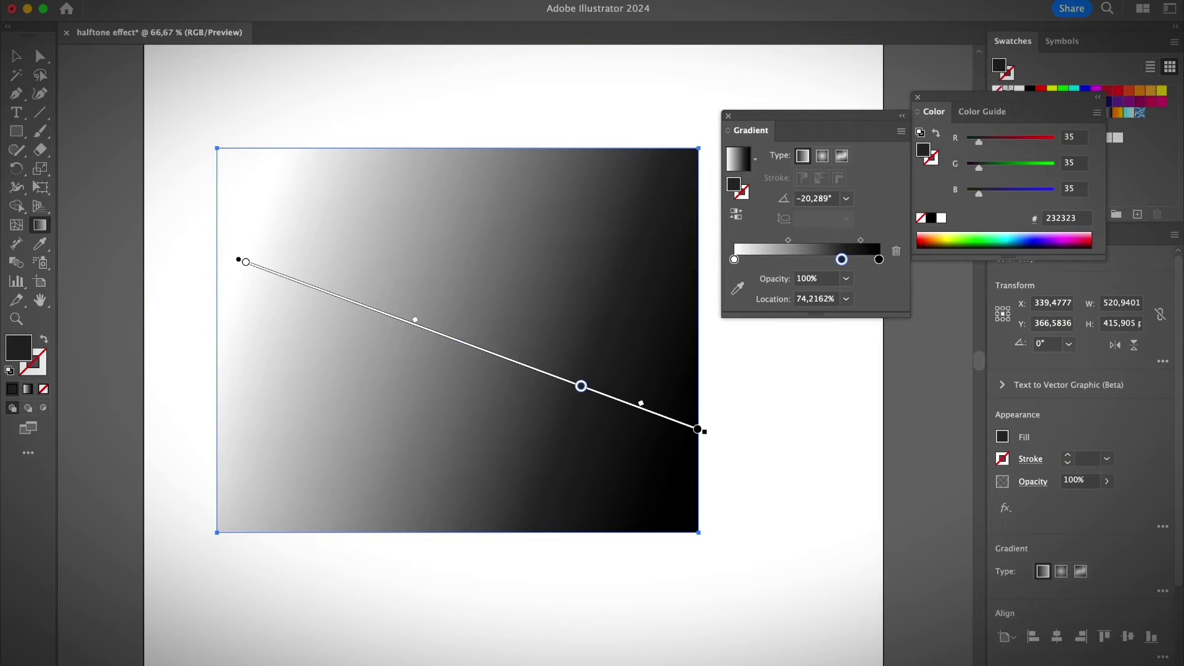
pyautogui.moveTo(238, 260); pyautogui.dragTo(214, 250)
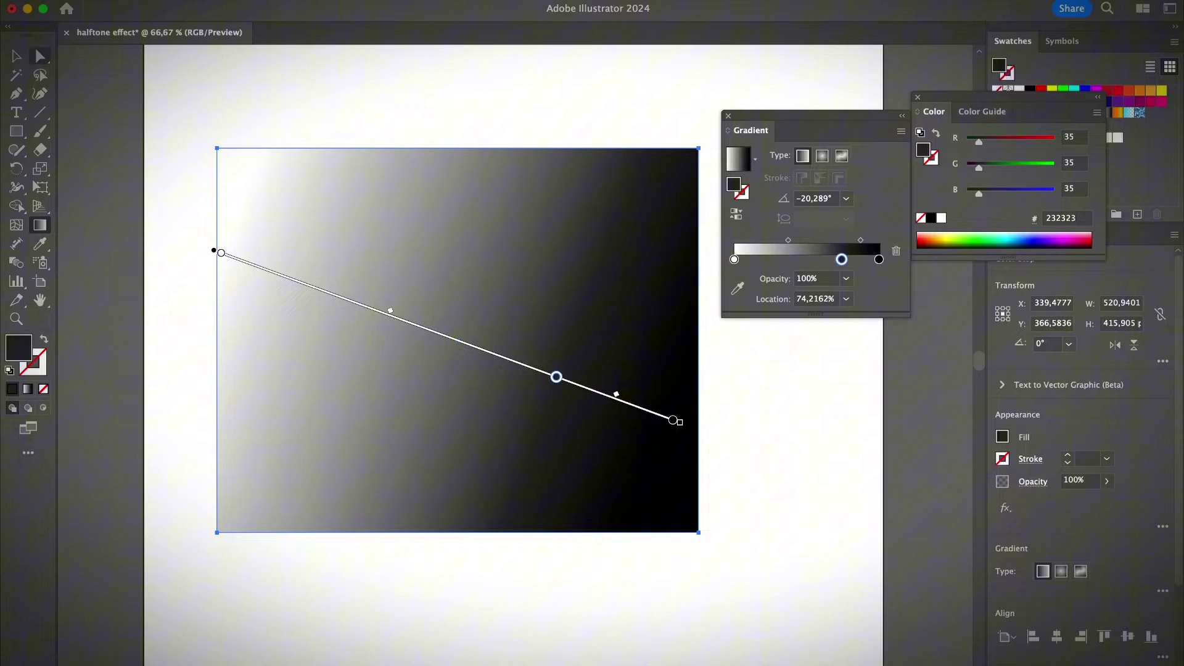
pyautogui.press('v')
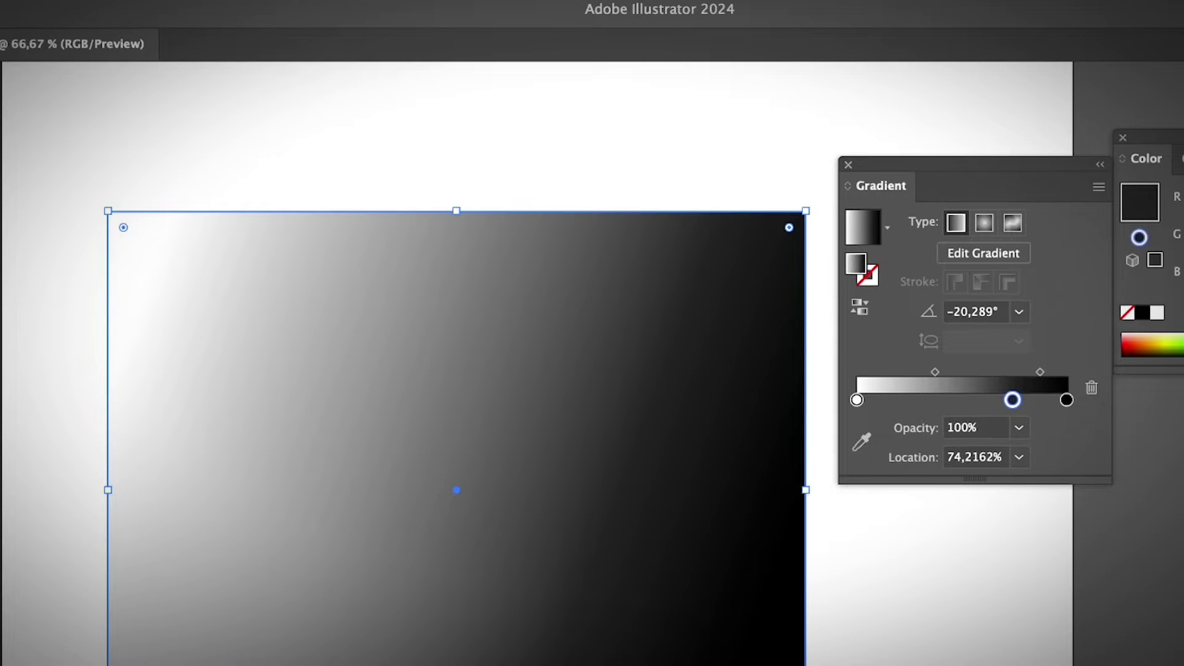
# Step: Apply the Color Halftone effect to the rectangle with a maximum radius of 5 pixels and all channel angles at 0
pyautogui.click(242, 1)
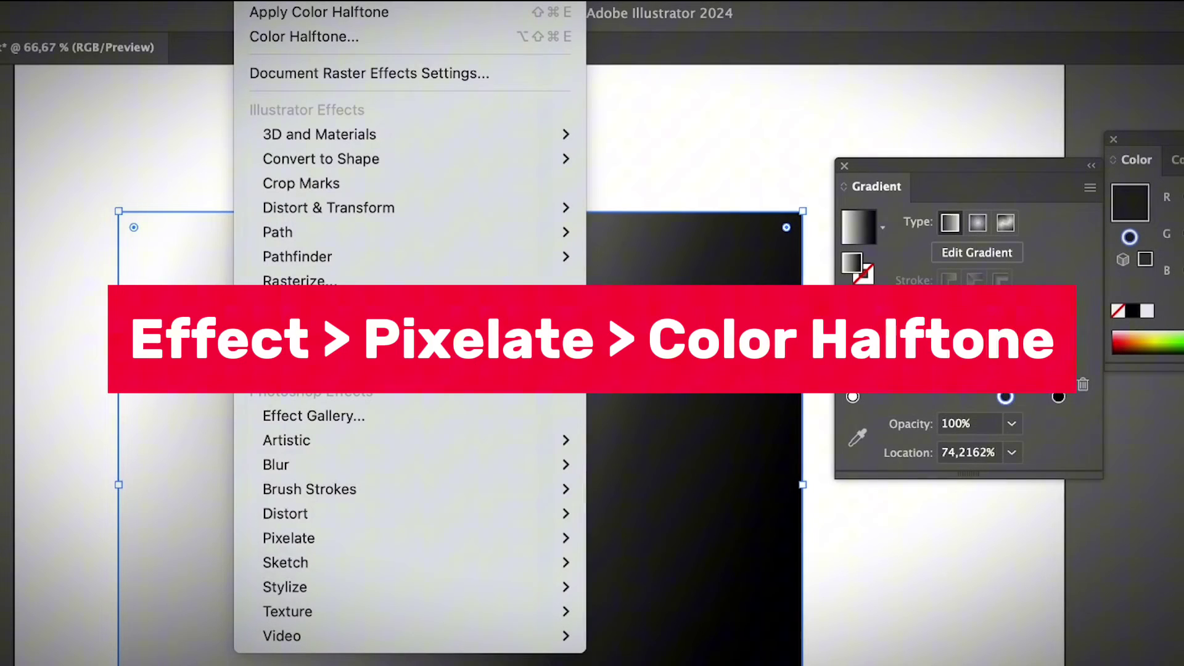
pyautogui.moveTo(288, 538)
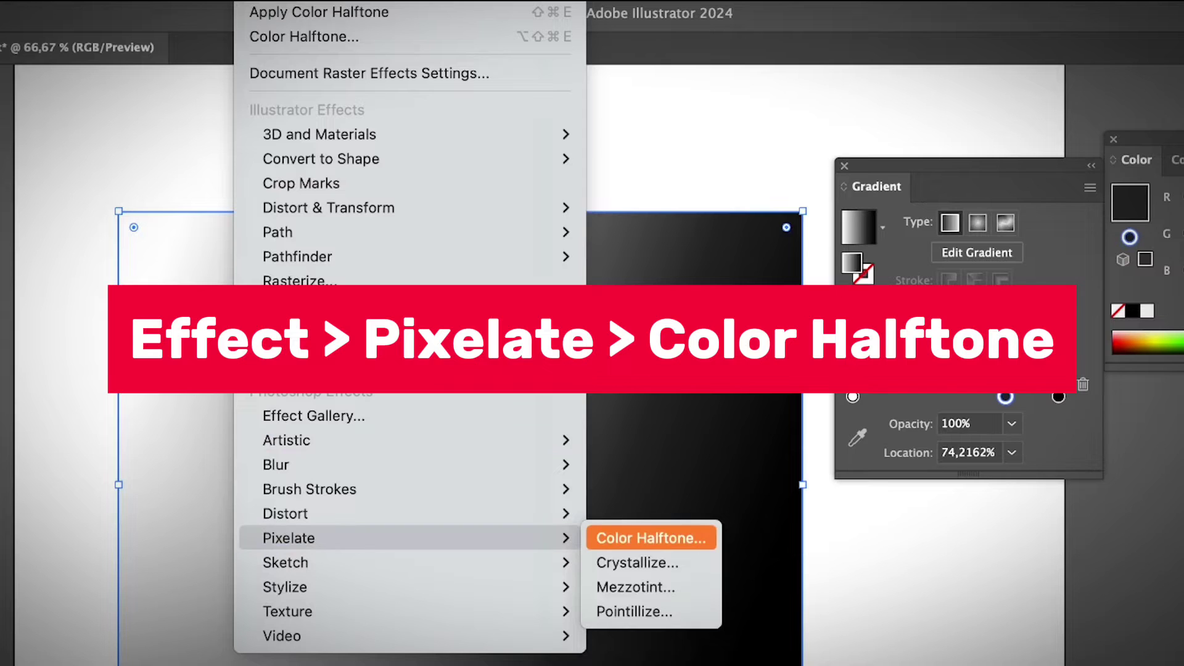
pyautogui.click(651, 538)
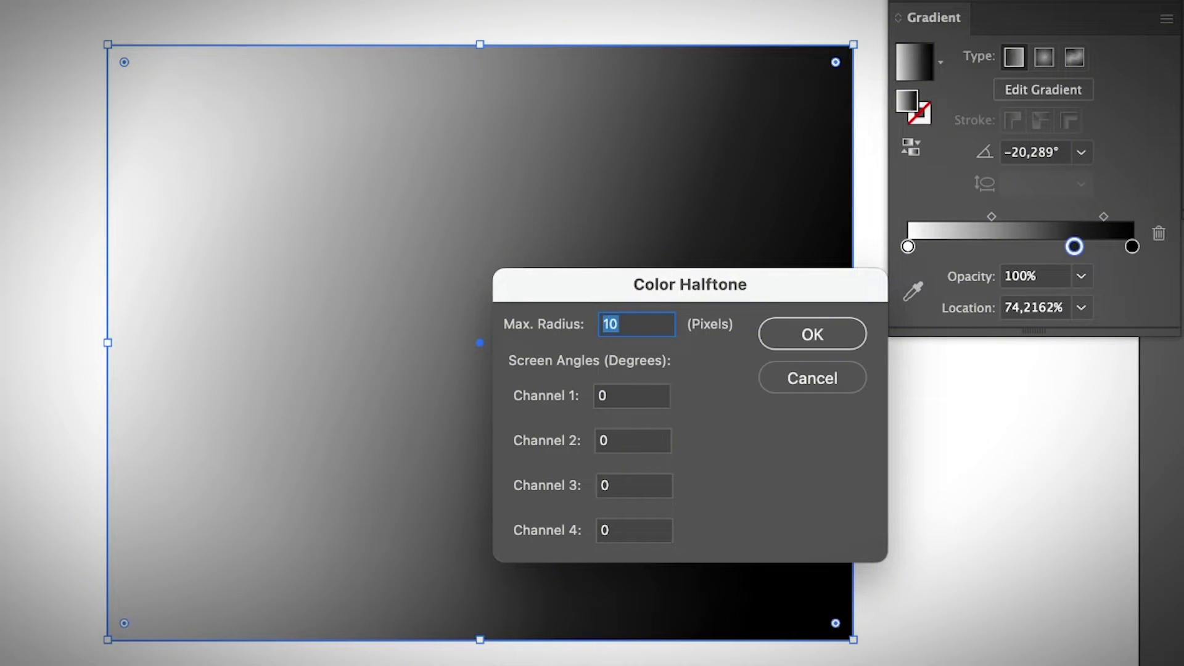
pyautogui.click(613, 395)
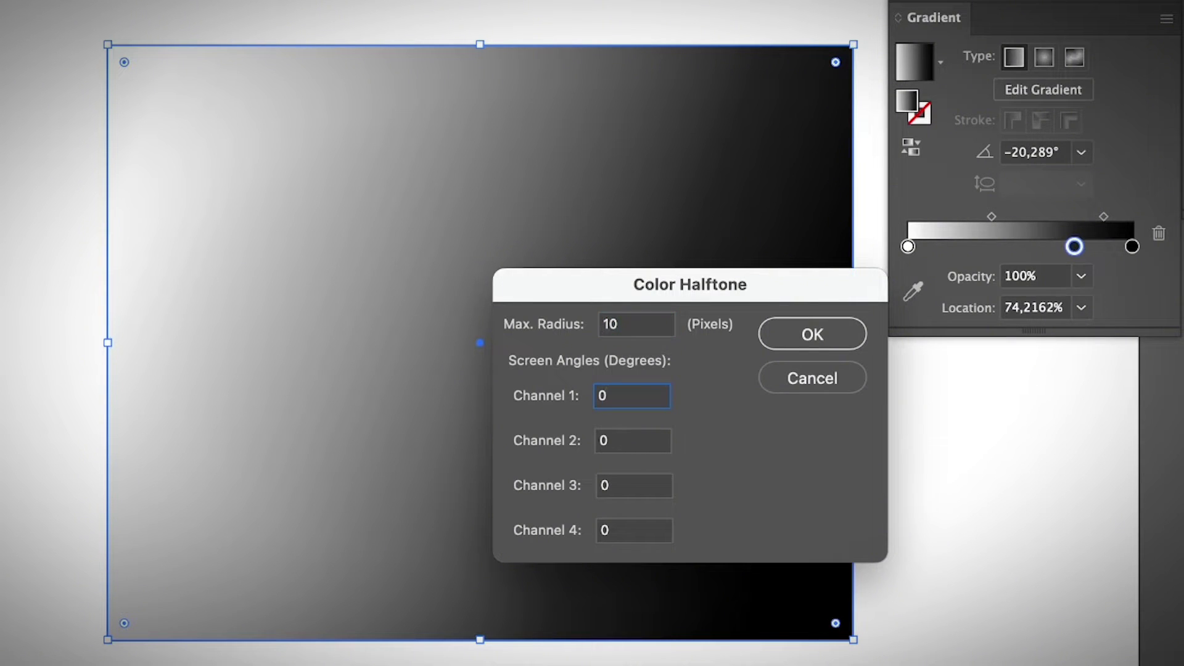
pyautogui.click(622, 325)
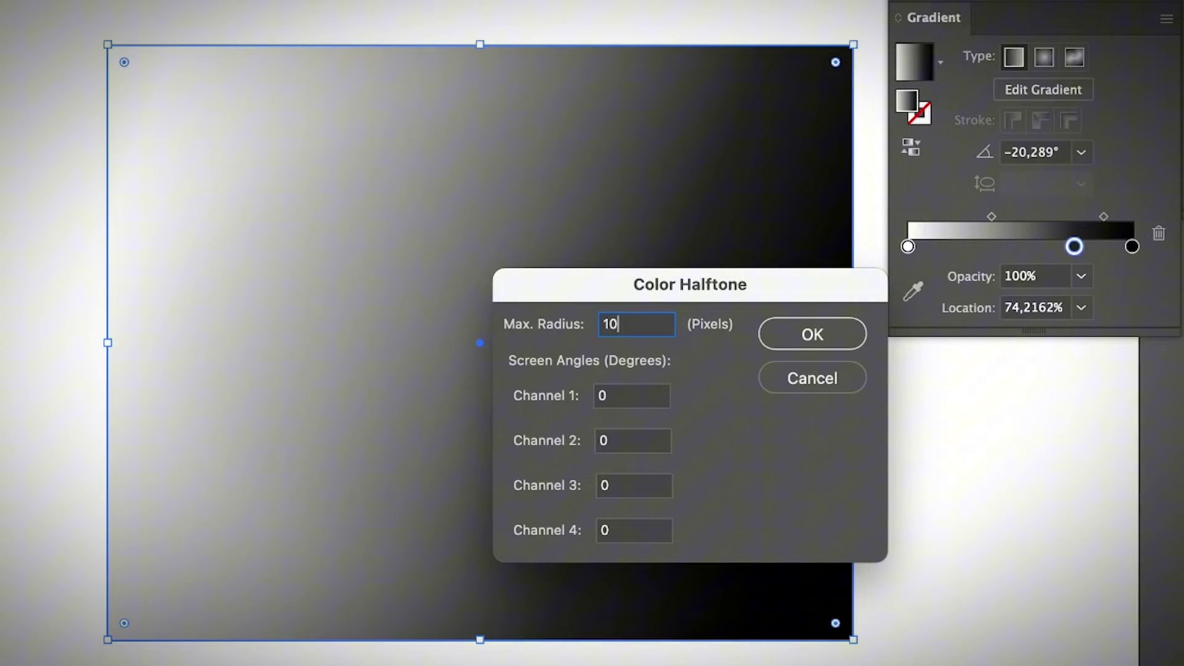
pyautogui.hotkey('shift', 'Left')
pyautogui.hotkey('shift', 'Left')
pyautogui.press('Right')
pyautogui.hotkey('shift', 'Left')
pyautogui.hotkey('shift', 'Left')
pyautogui.write('5')
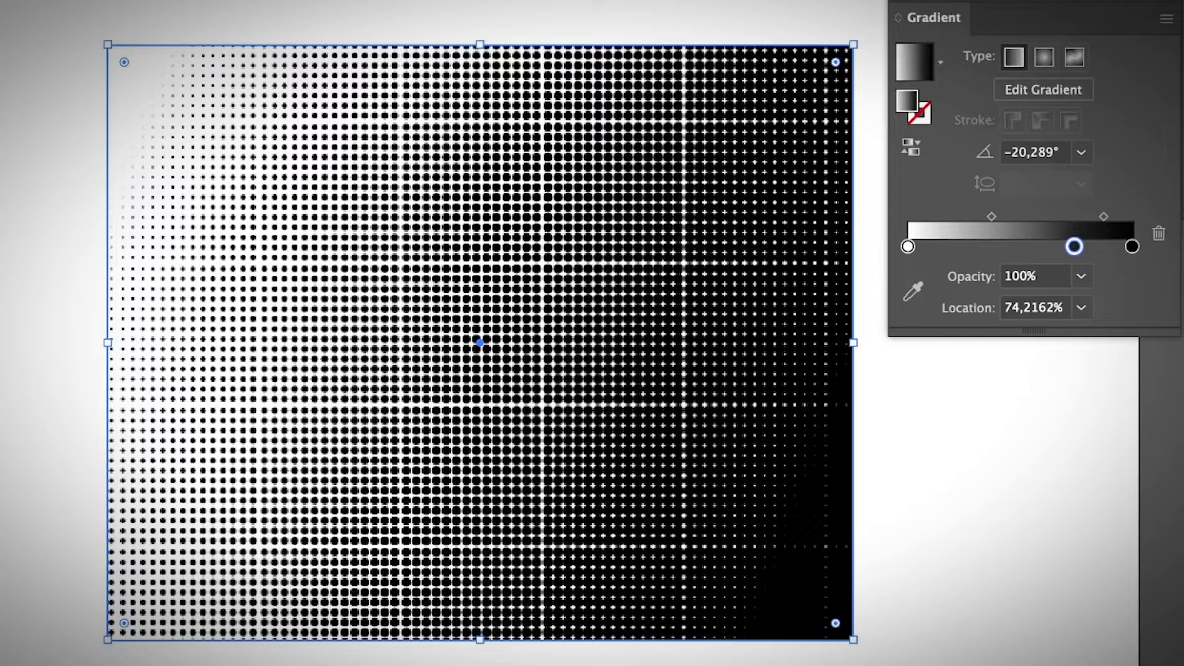
# Step: Reduce the halftone rectangle's gradient to two stops with the dark one at about 49%, and angle it about -12°
pyautogui.press('g')
pyautogui.moveTo(632, 400)
pyautogui.mouseDown()
pyautogui.moveTo(442, 328)
pyautogui.moveTo(610, 391)
pyautogui.moveTo(457, 334)
pyautogui.mouseUp()
pyautogui.moveTo(813, 465); pyautogui.dragTo(817, 543)
pyautogui.moveTo(102, 203); pyautogui.dragTo(101, 205)
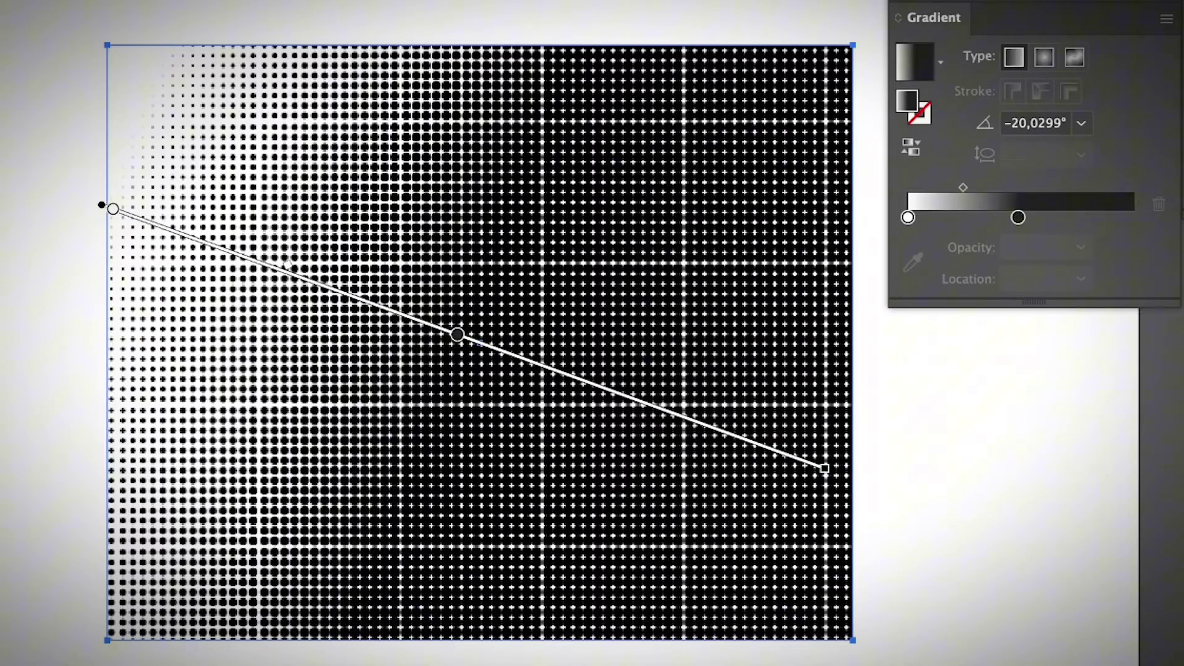
pyautogui.moveTo(825, 468)
pyautogui.mouseDown()
pyautogui.moveTo(1059, 552)
pyautogui.moveTo(1127, 496)
pyautogui.mouseUp()
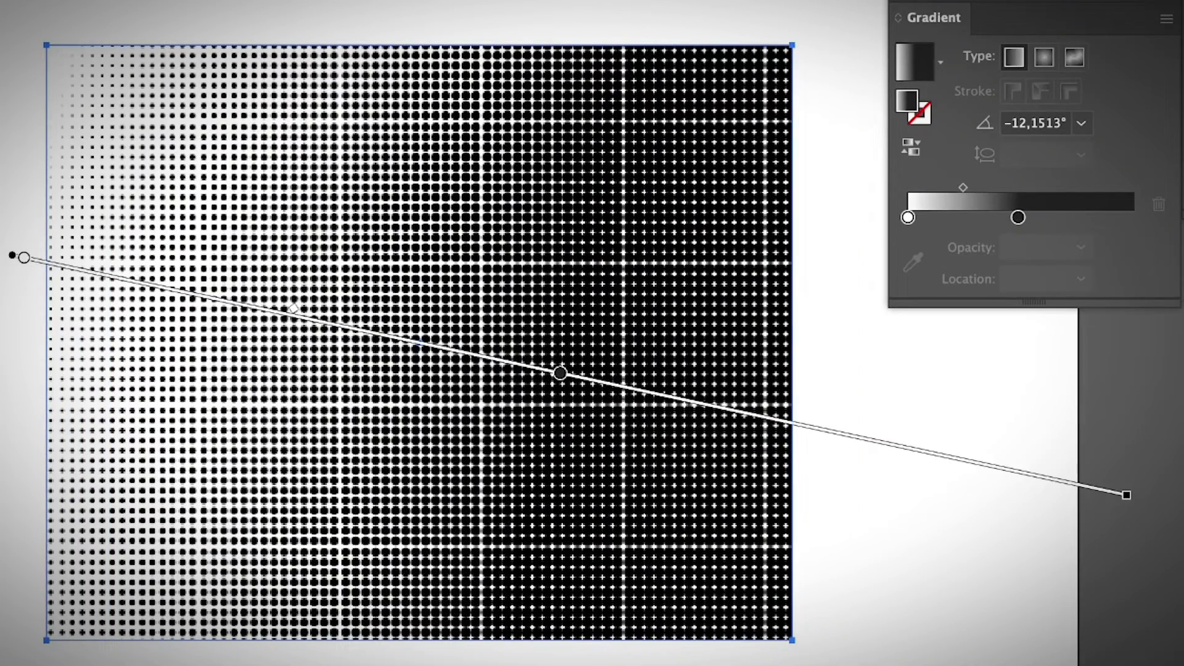
# Step: Make the halftone gradient radial at about 110°, with a black centre and a white outer stop at about 82%
pyautogui.click(1043, 57)
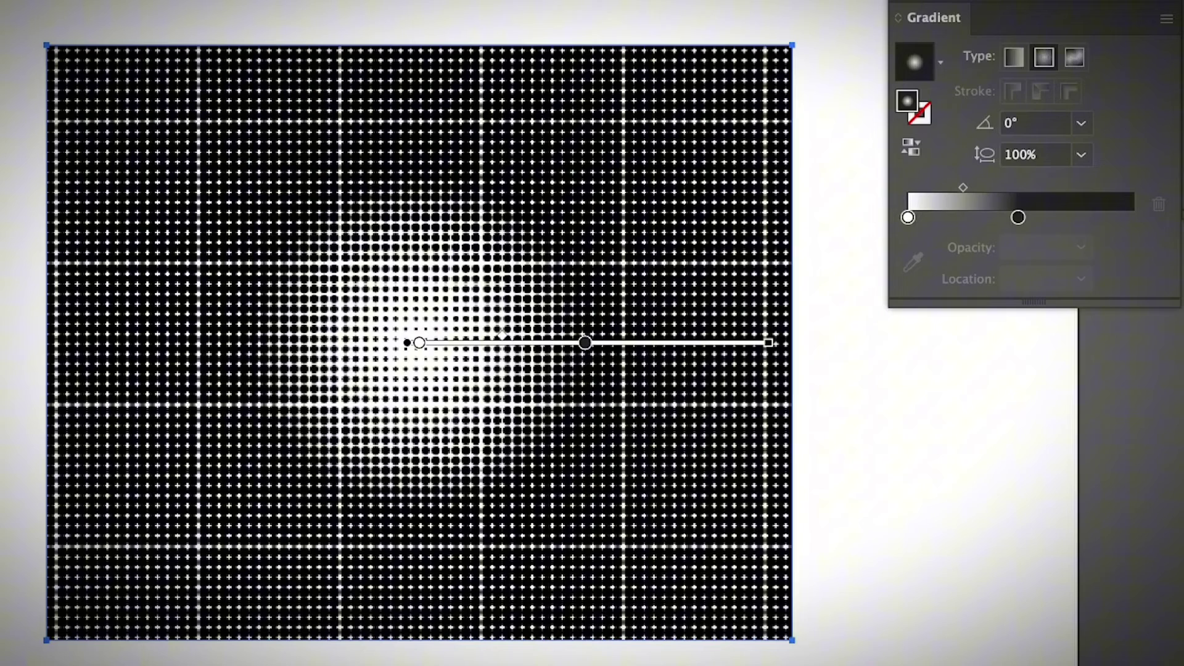
pyautogui.moveTo(768, 343); pyautogui.dragTo(298, 13)
pyautogui.doubleClick(419, 340)
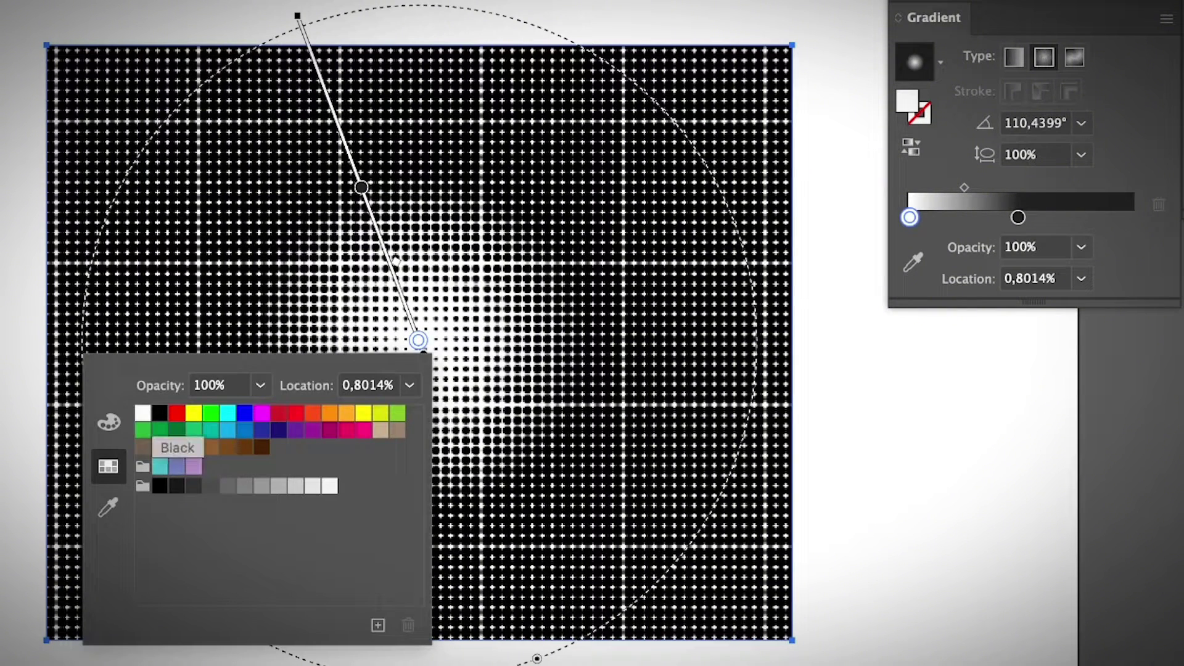
pyautogui.click(160, 413)
pyautogui.press('Escape')
pyautogui.doubleClick(1018, 217)
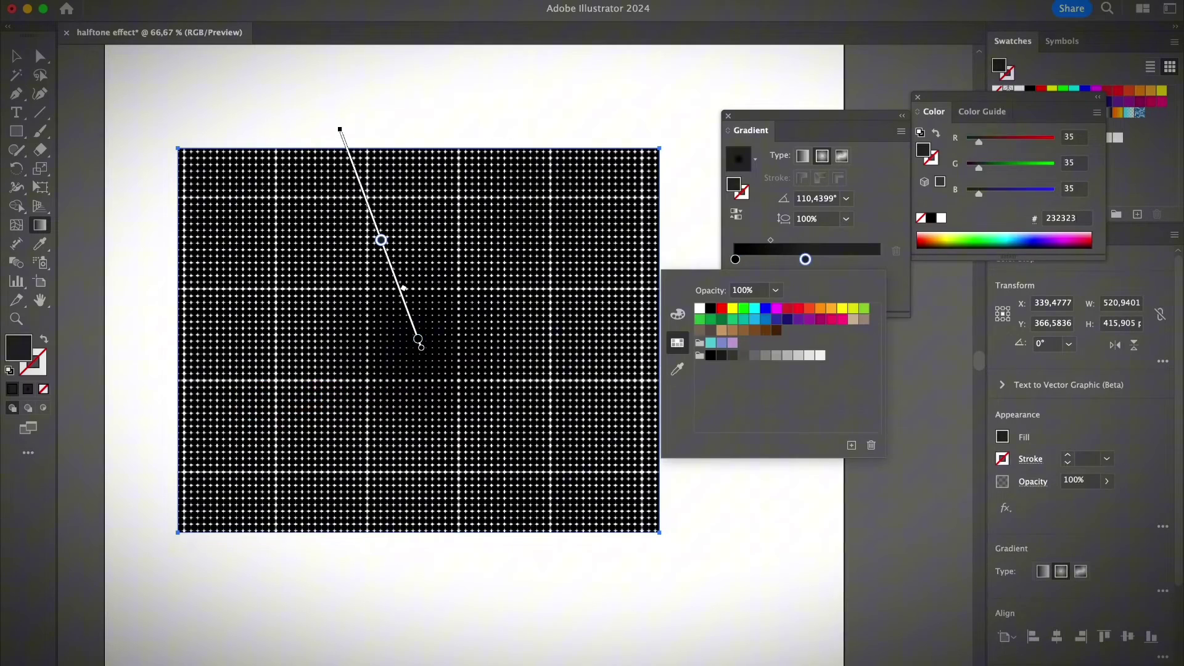
pyautogui.click(856, 294)
pyautogui.press('Escape')
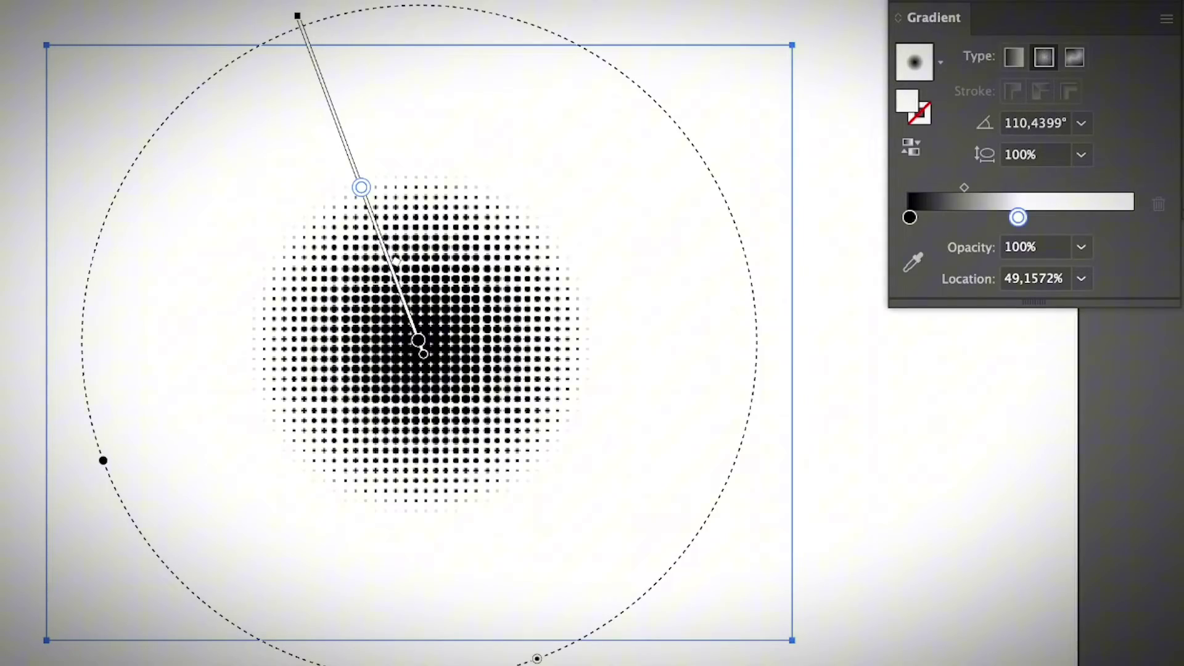
pyautogui.moveTo(362, 186)
pyautogui.mouseDown()
pyautogui.moveTo(328, 100)
pyautogui.moveTo(391, 264)
pyautogui.moveTo(313, 58)
pyautogui.mouseUp()
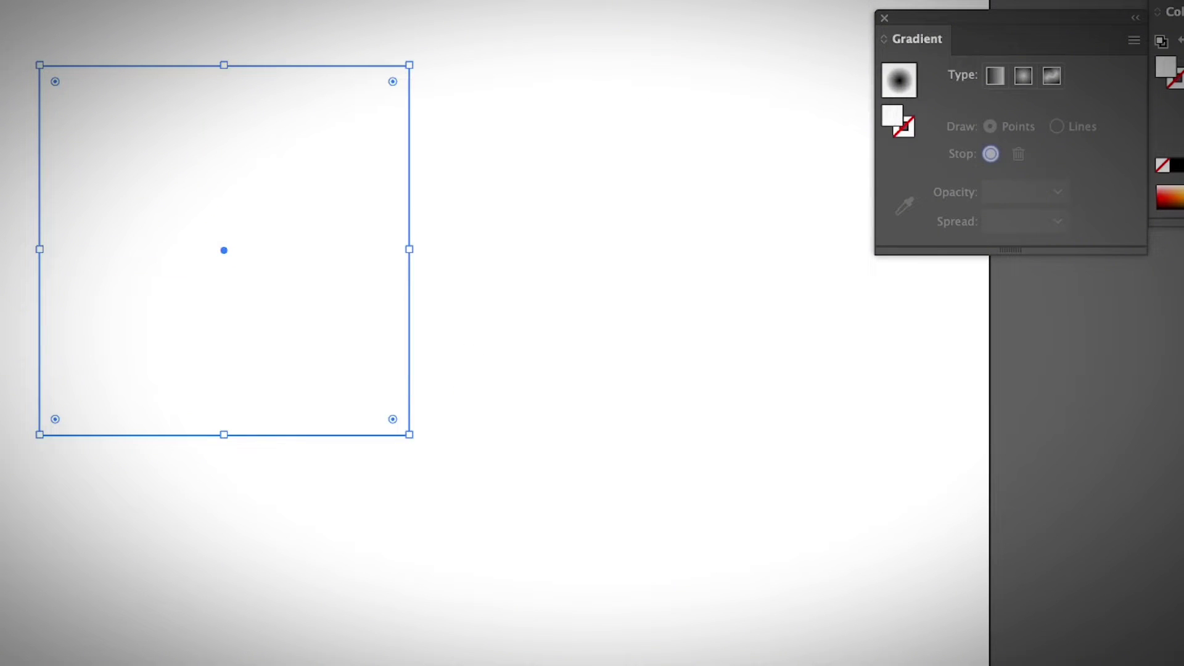
# Step: Fill the square with a linear black-to-white gradient at 0°, with the white stop at 100%
pyautogui.click(995, 76)
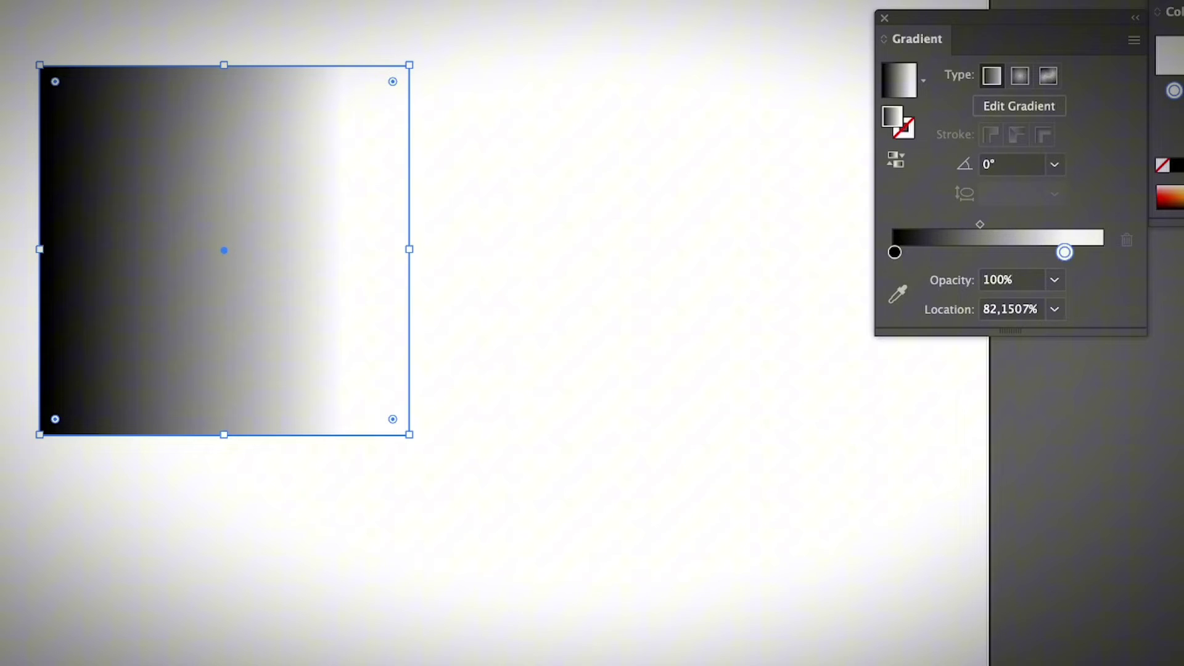
pyautogui.moveTo(1064, 251); pyautogui.dragTo(1101, 251)
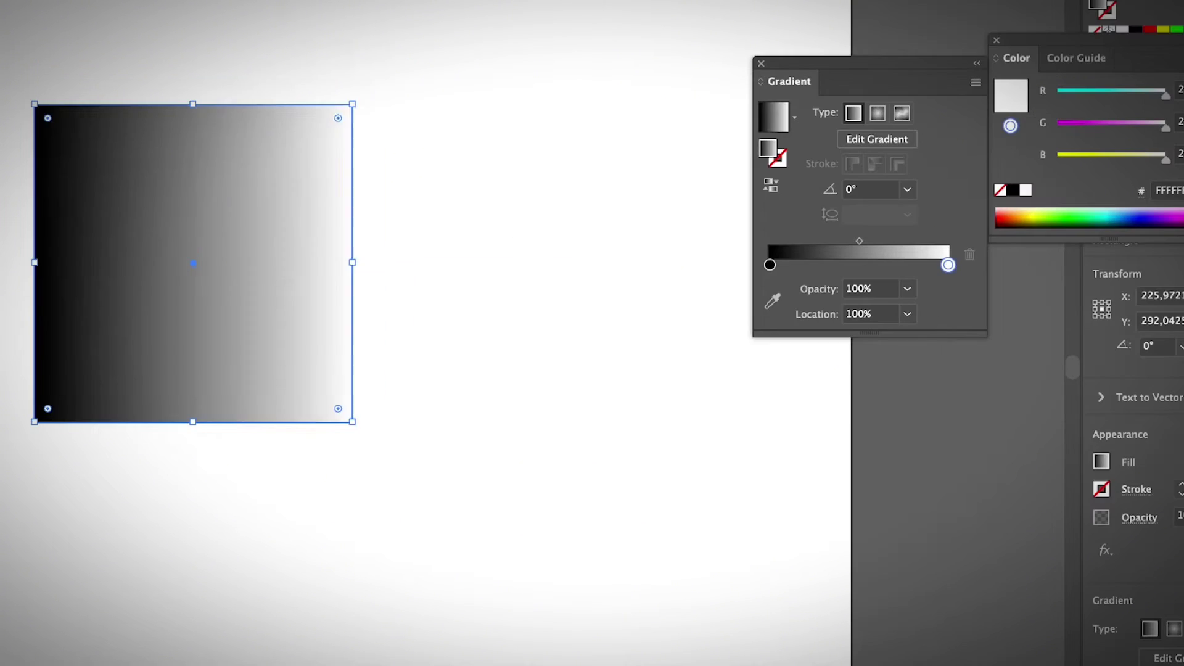
# Step: Apply Color Halftone to the square with a maximum radius of 10 pixels and enlarge the square proportionally
pyautogui.click(255, 0)
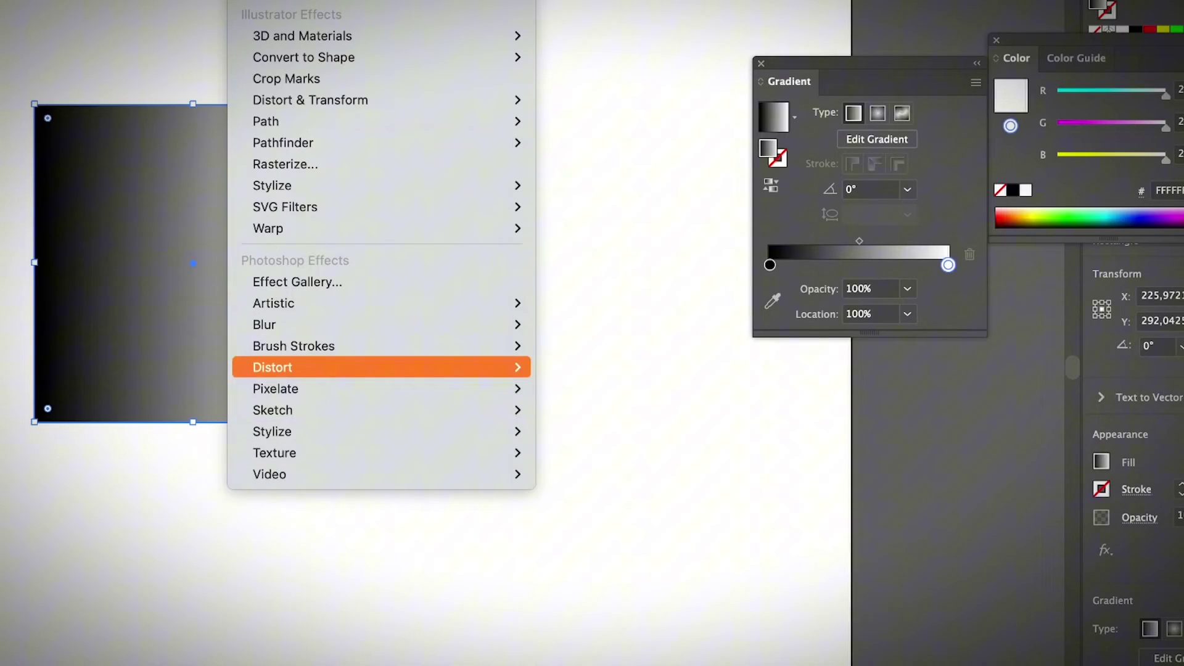
pyautogui.moveTo(370, 388)
pyautogui.click(592, 388)
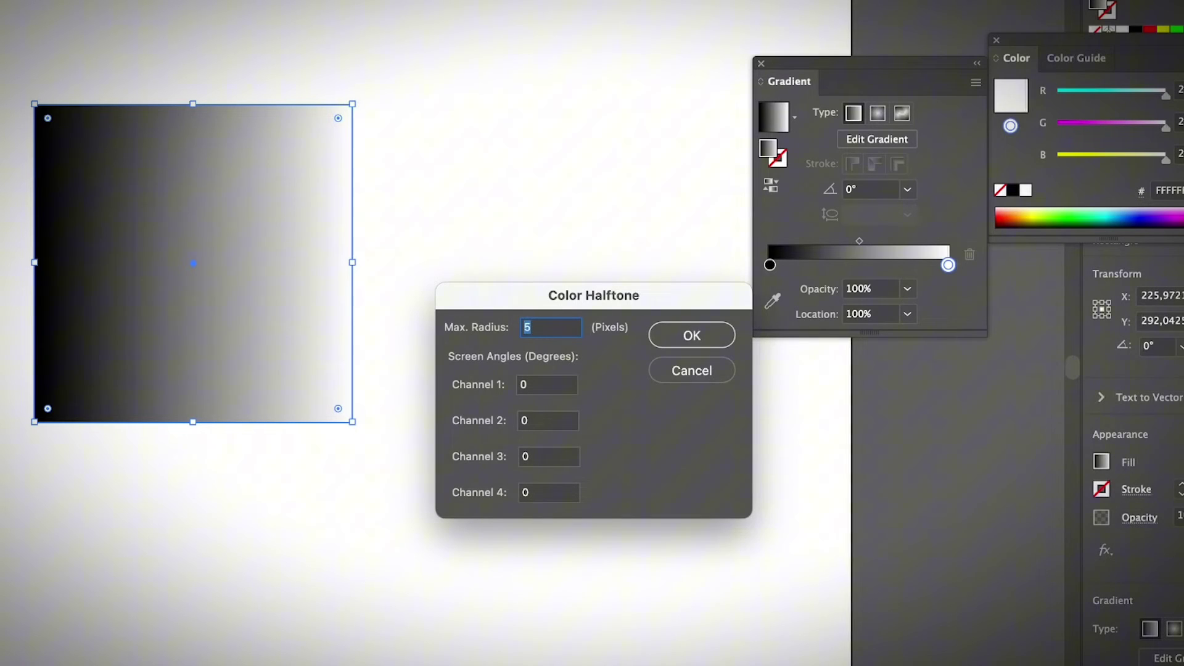
pyautogui.write('10')
pyautogui.press('Return')
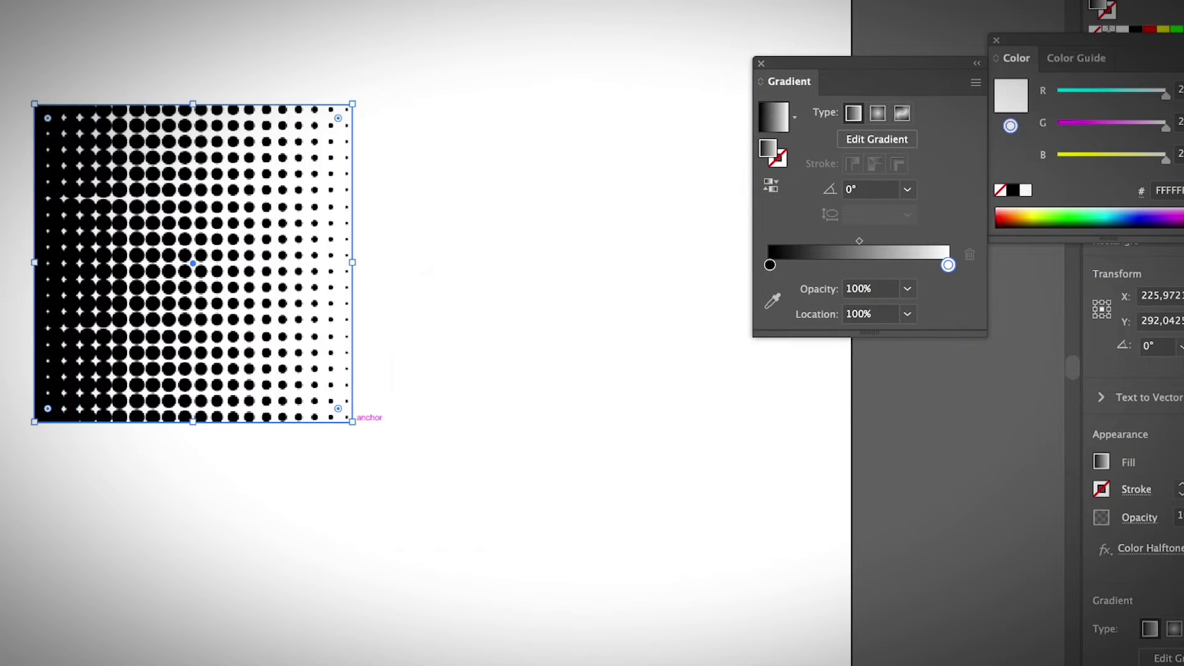
pyautogui.moveTo(353, 422); pyautogui.dragTo(466, 536)
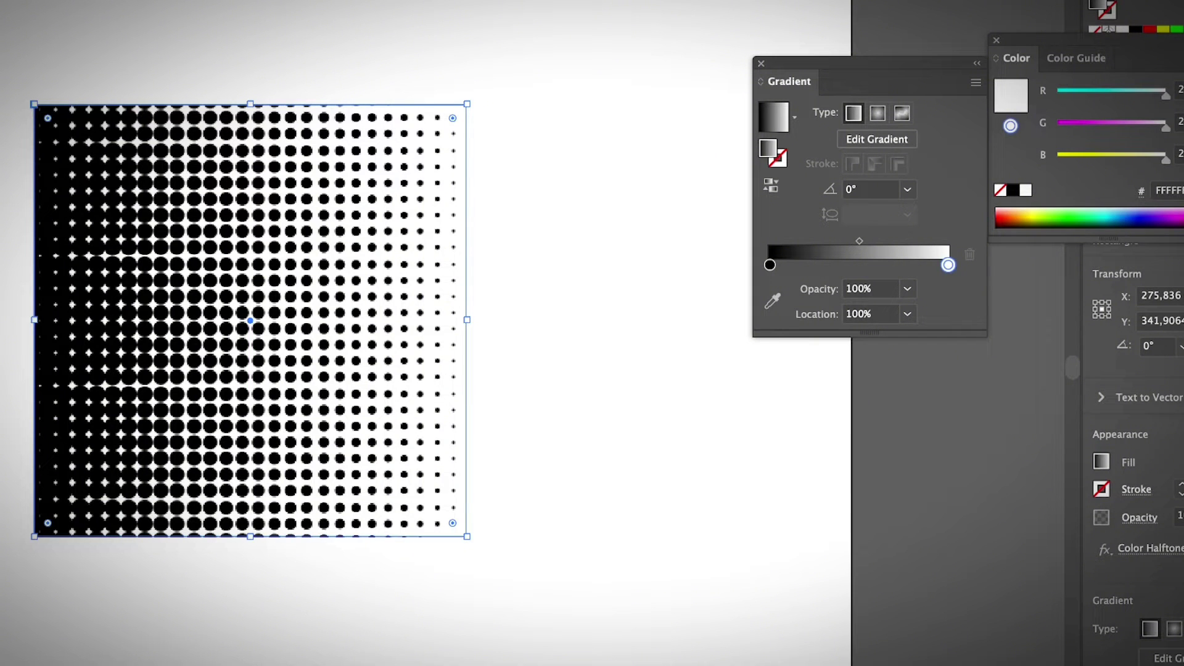
# Step: Convert the halftone square into an embedded image and run Image Trace on it
pyautogui.click(83, 1)
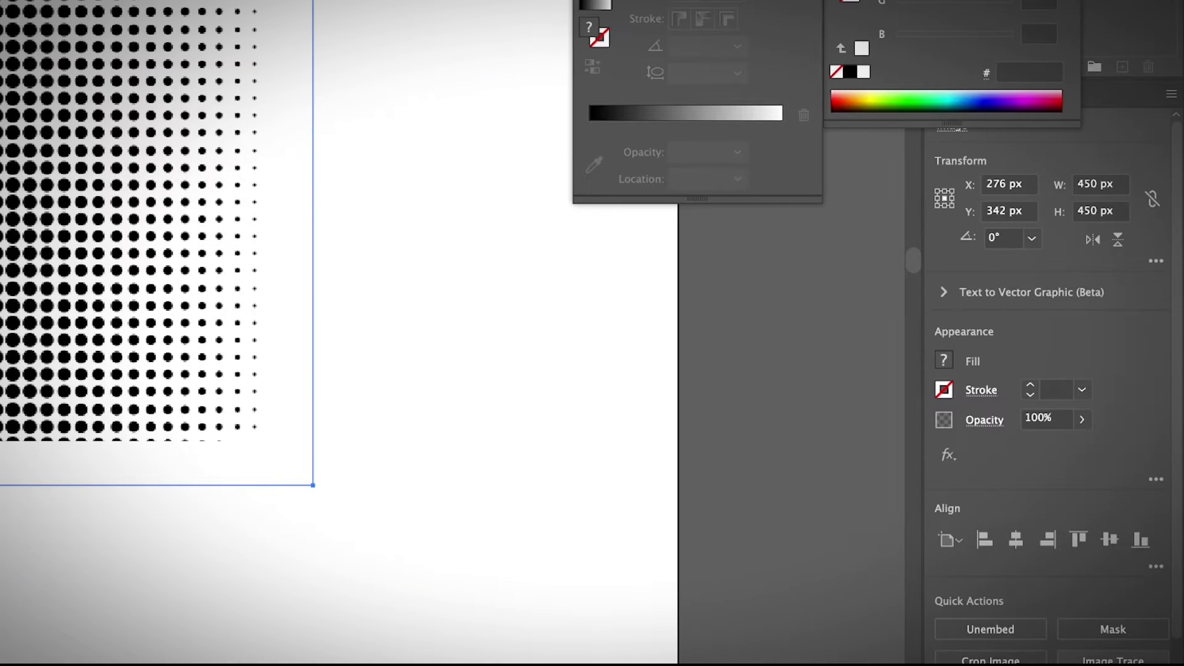
pyautogui.click(1113, 660)
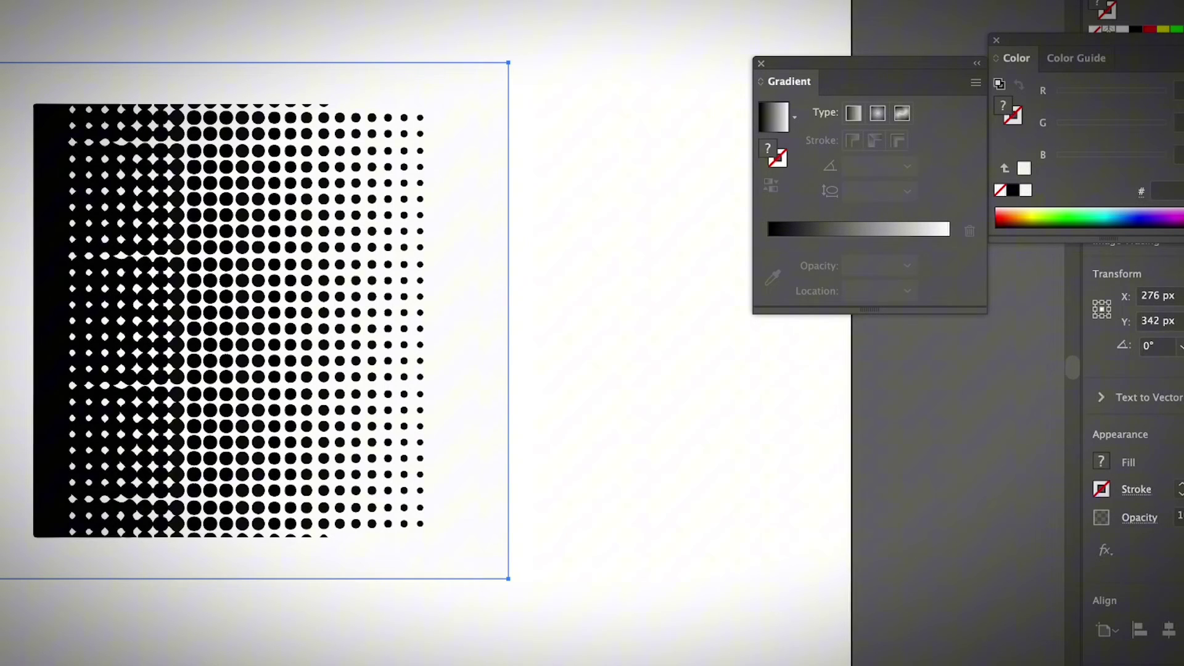
# Step: Expand the traced halftone into vector paths and deselect it
pyautogui.press('v')
pyautogui.rightClick(345, 309)
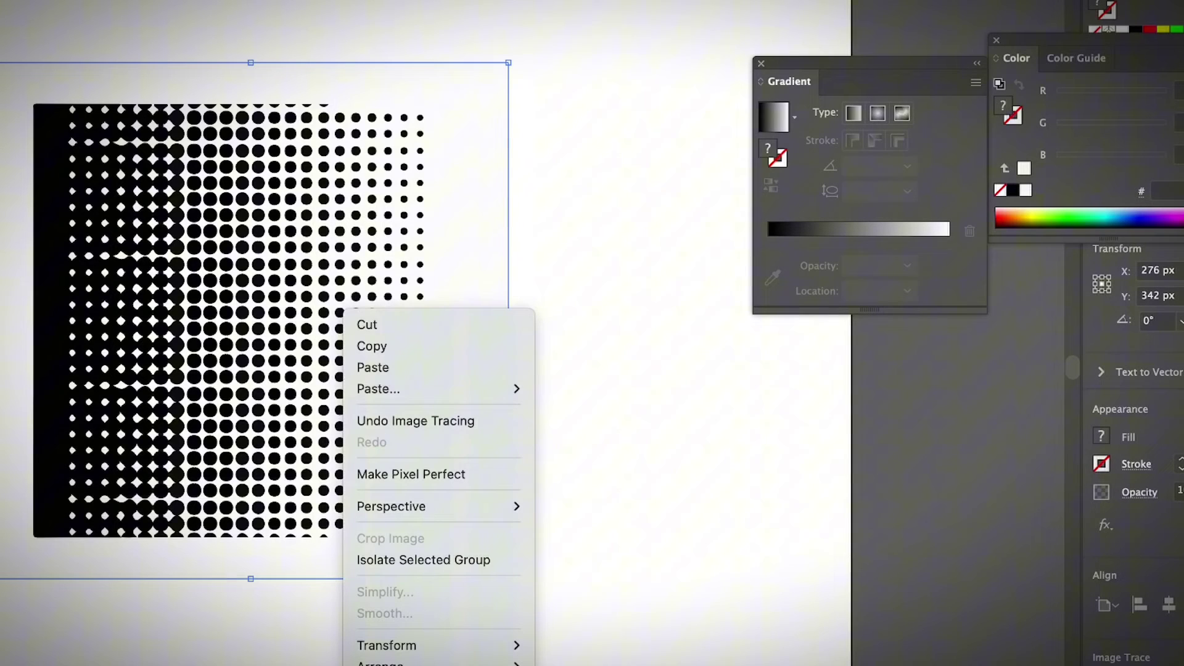
pyautogui.press('Escape')
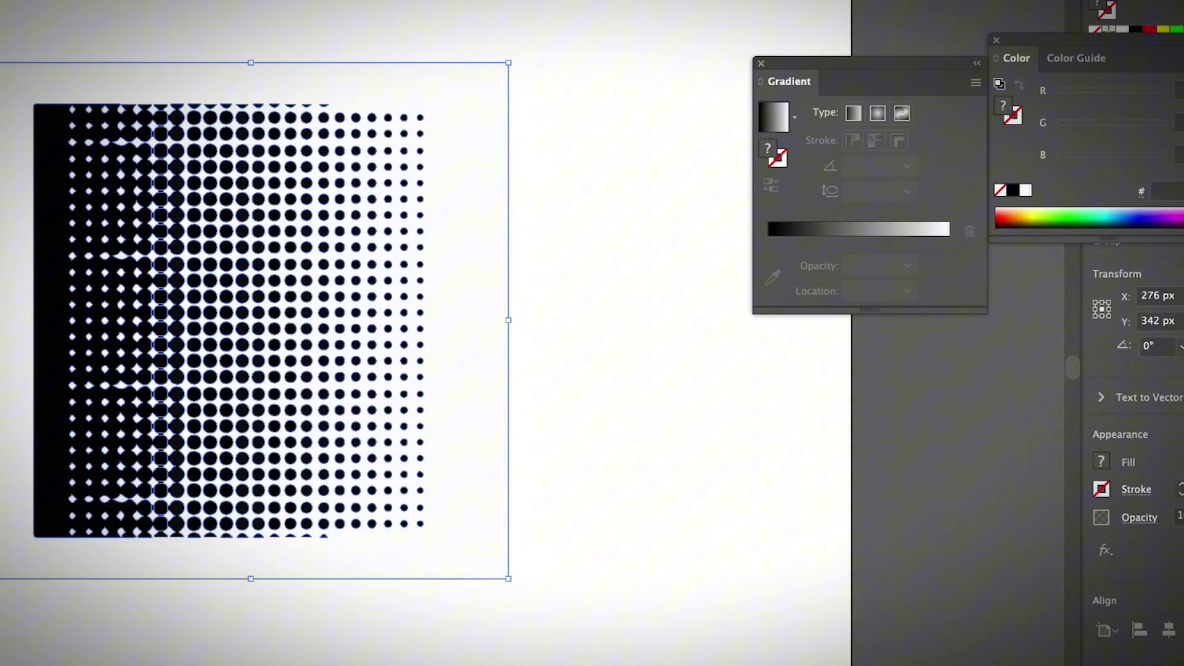
pyautogui.press('super+shift+a')
pyautogui.press('m')
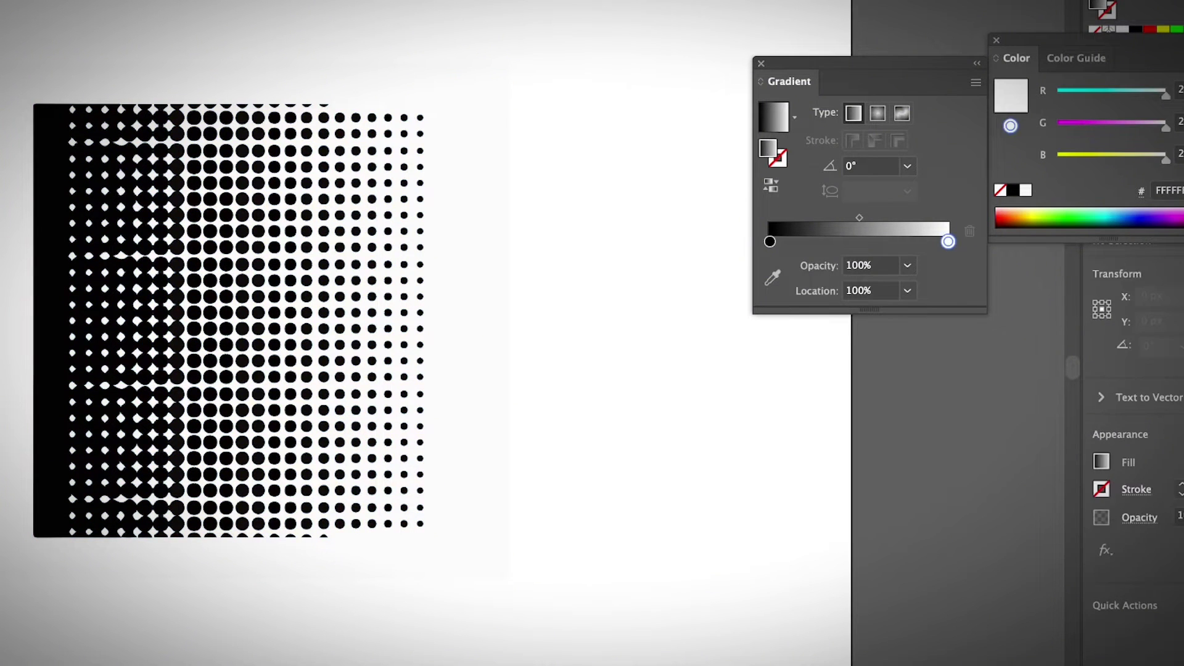
# Step: Draw a rectangle over the traced halftone, give it a solid cyan fill and send it to the back
pyautogui.moveTo(0, 52); pyautogui.dragTo(564, 565)
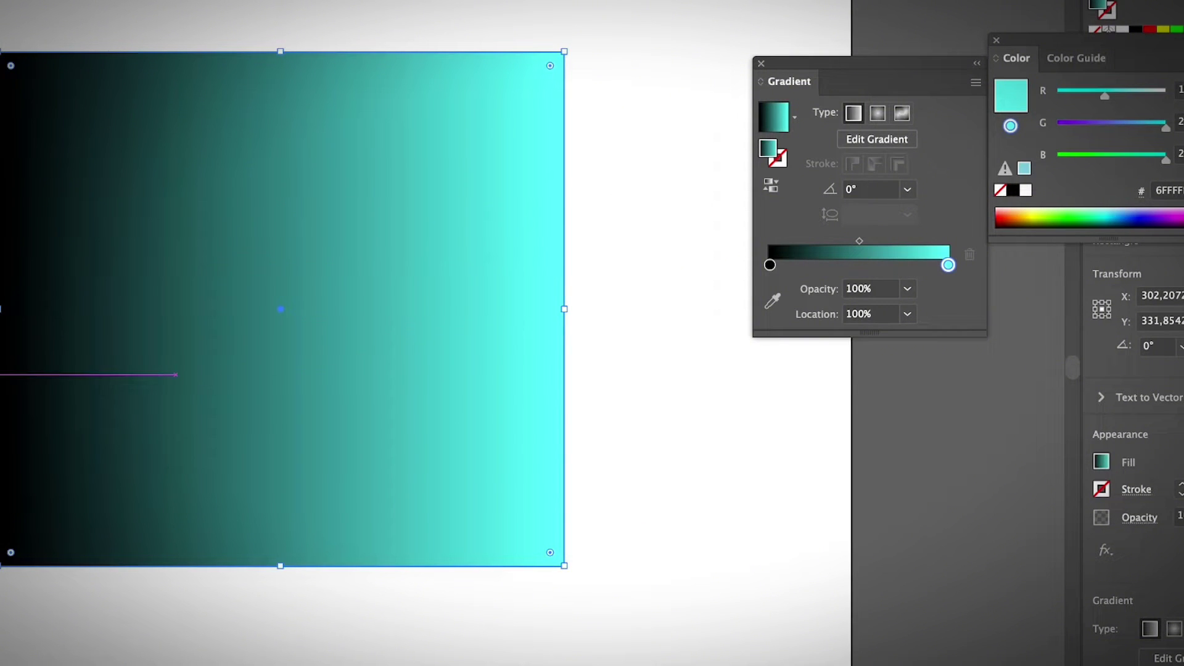
pyautogui.press(',')
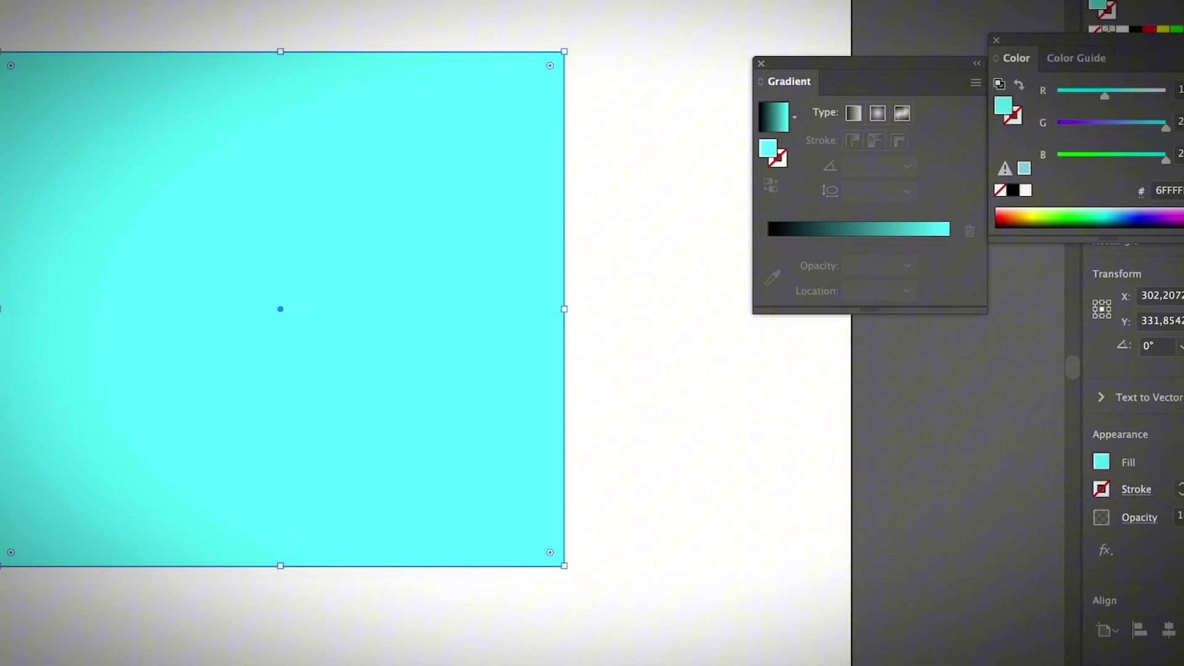
pyautogui.press('super+shift+bracketleft')
# Step: Ungroup the traced halftone and delete its large off-white background shape
pyautogui.click(372, 390)
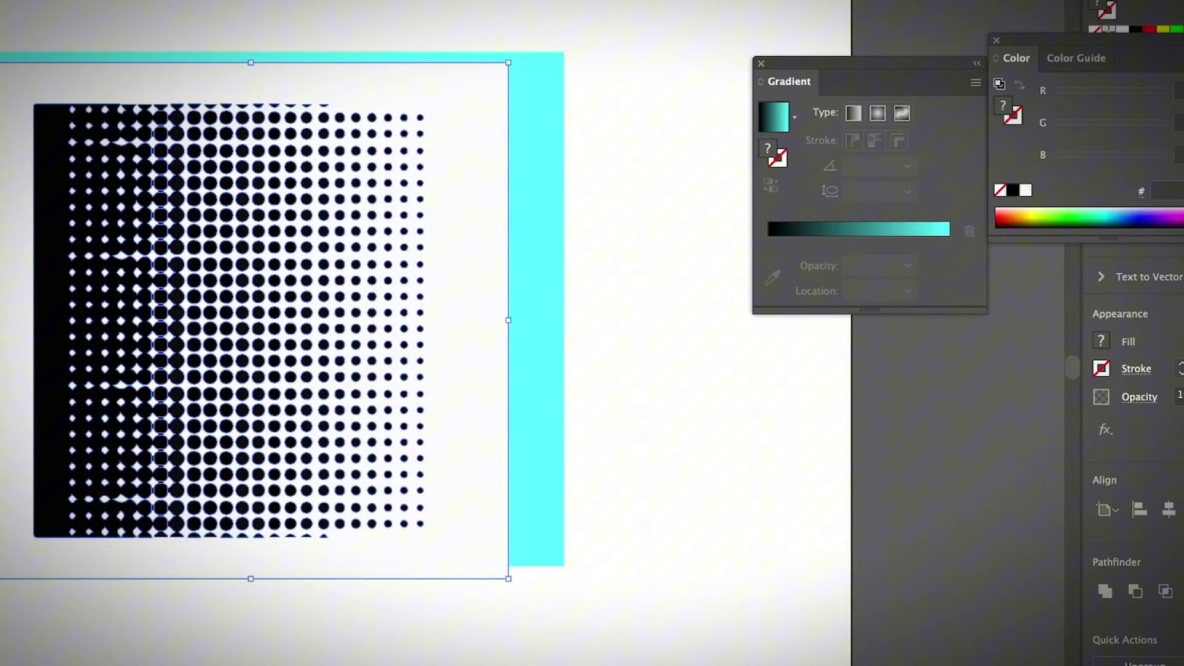
pyautogui.press('shift+super+g')
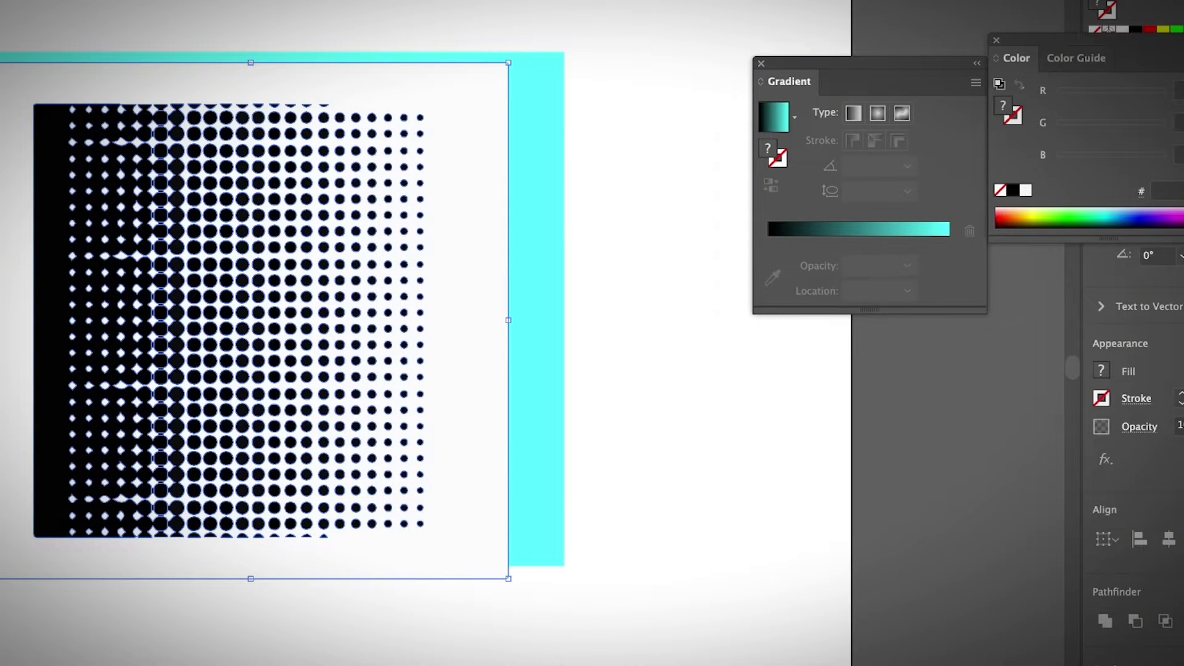
pyautogui.rightClick(437, 196)
pyautogui.click(678, 345)
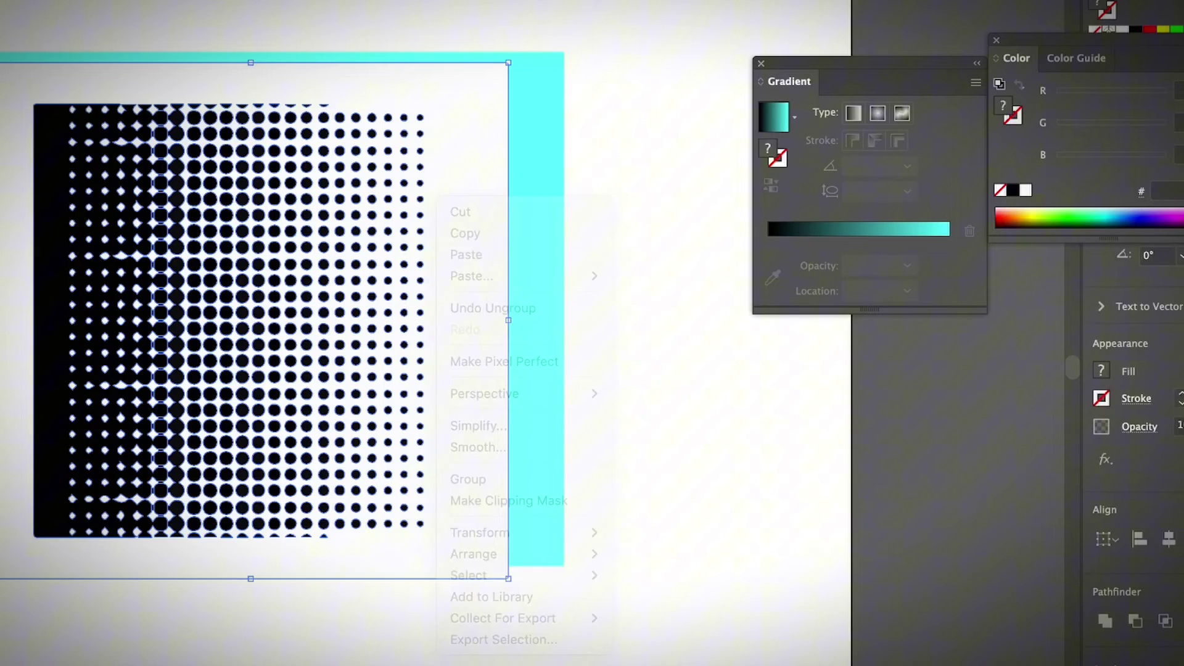
pyautogui.click(678, 346)
pyautogui.click(465, 259)
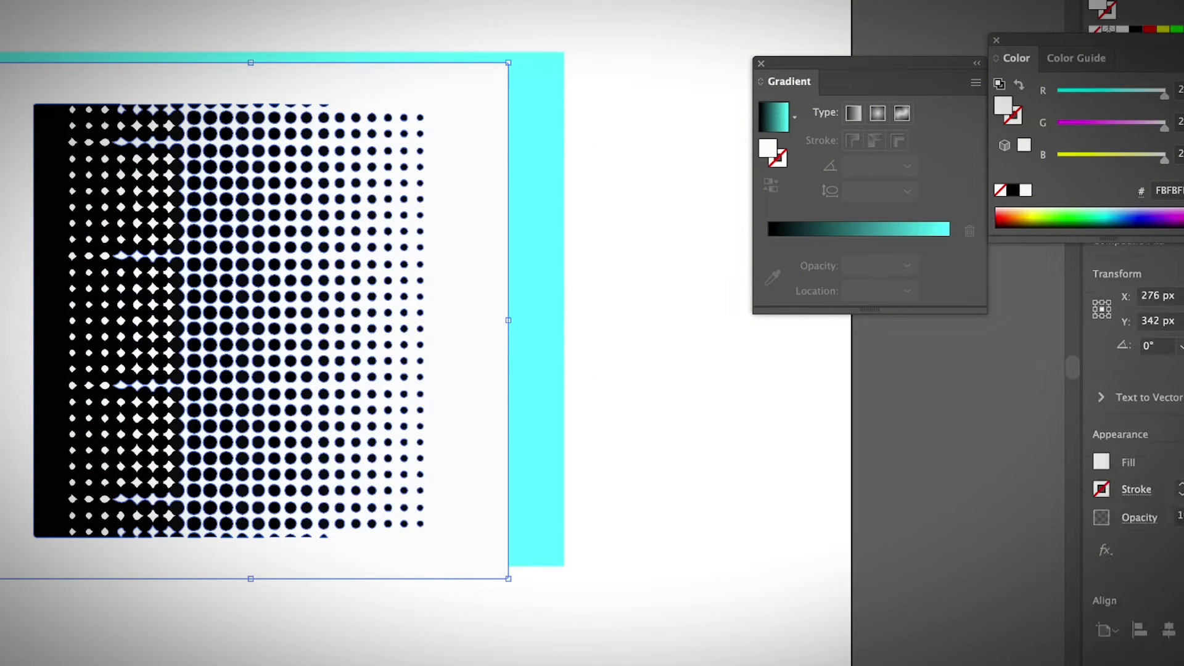
pyautogui.press('Delete')
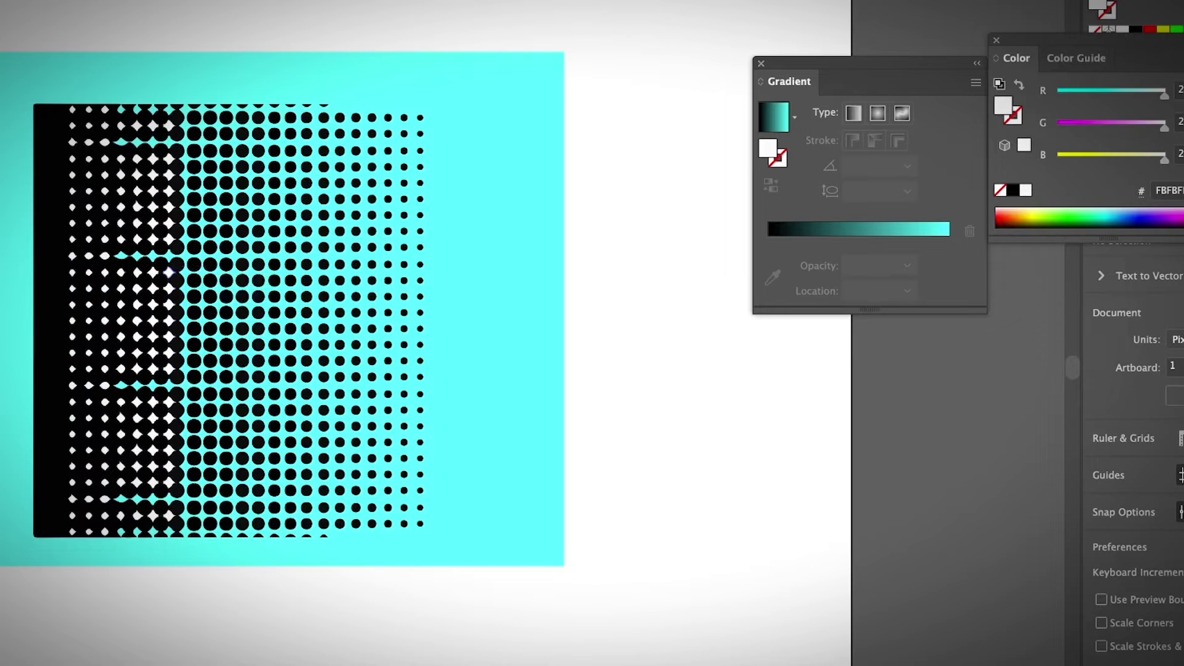
# Step: Select all the small off-white shapes left between the merged dots and delete them
pyautogui.click(170, 271)
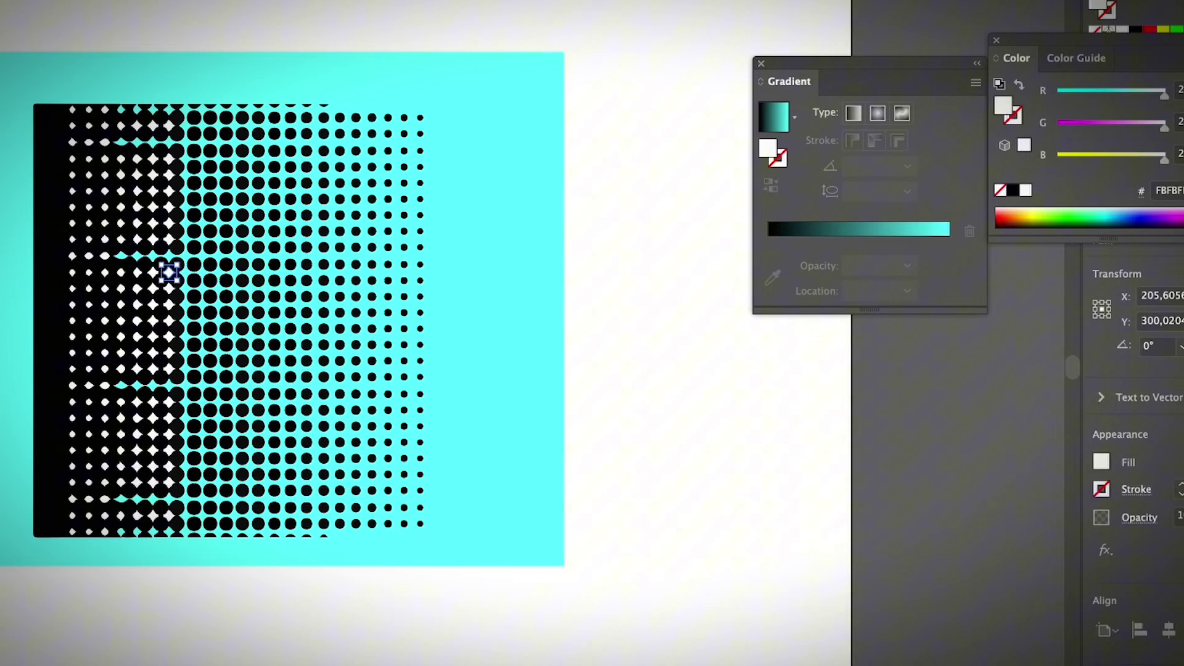
pyautogui.click(152, 235)
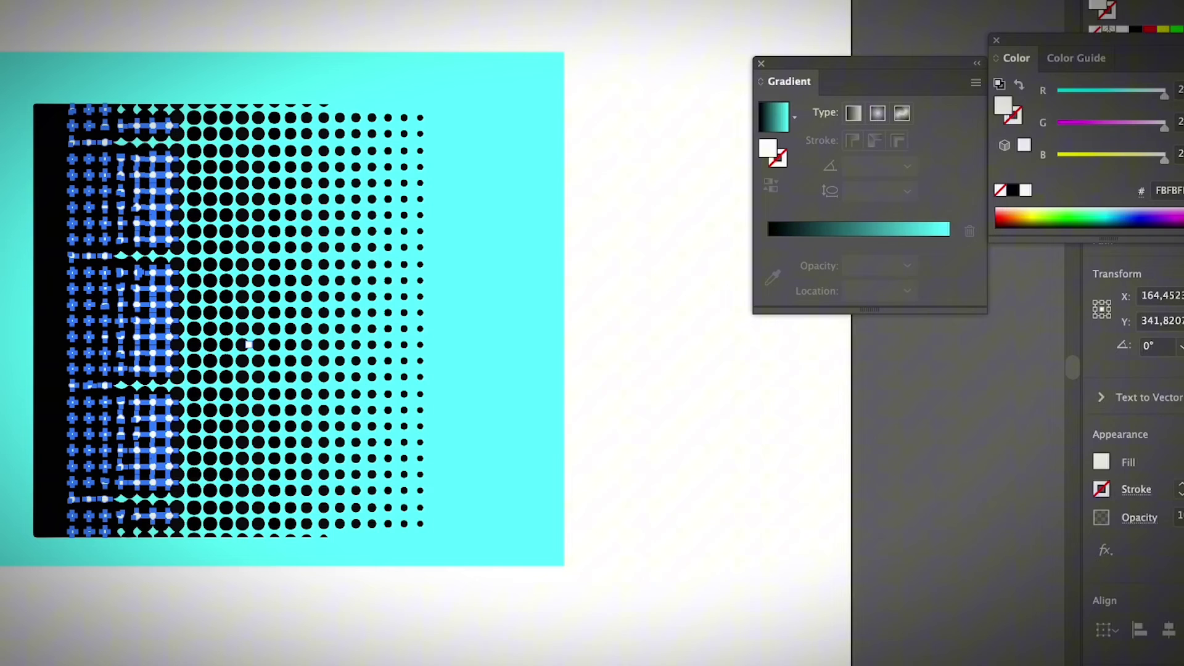
pyautogui.press('Delete')
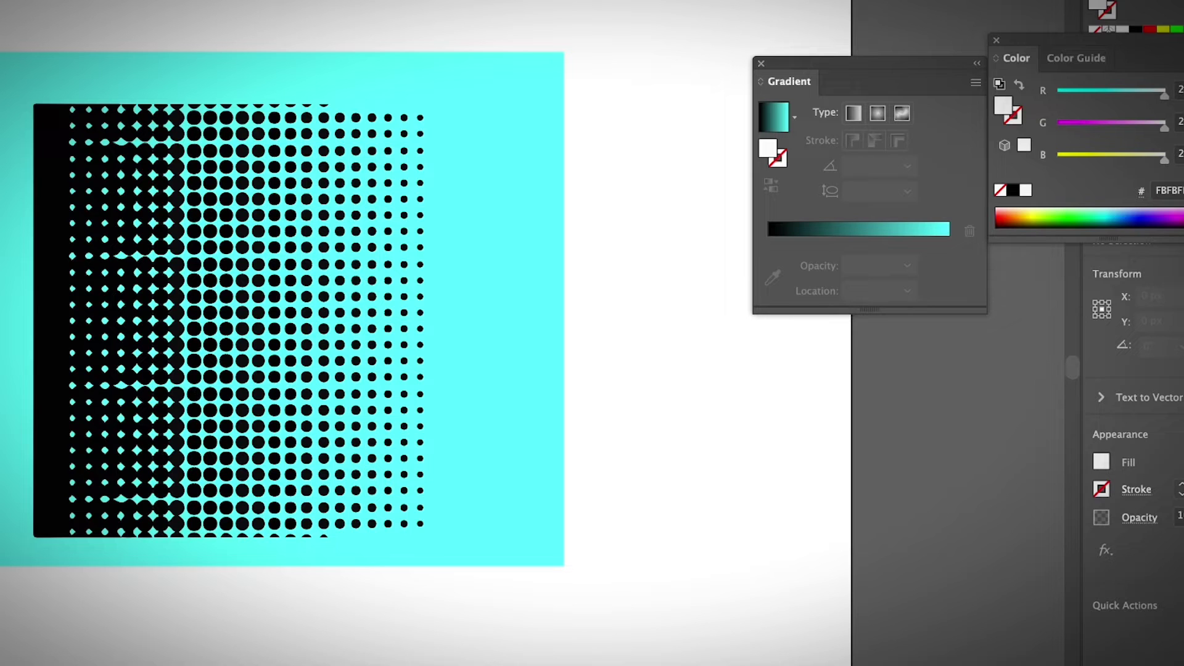
# Step: Delete the cyan backdrop rectangle and the merged black area of the halftone, keeping only the separate dots
pyautogui.click(307, 463)
pyautogui.press('Delete')
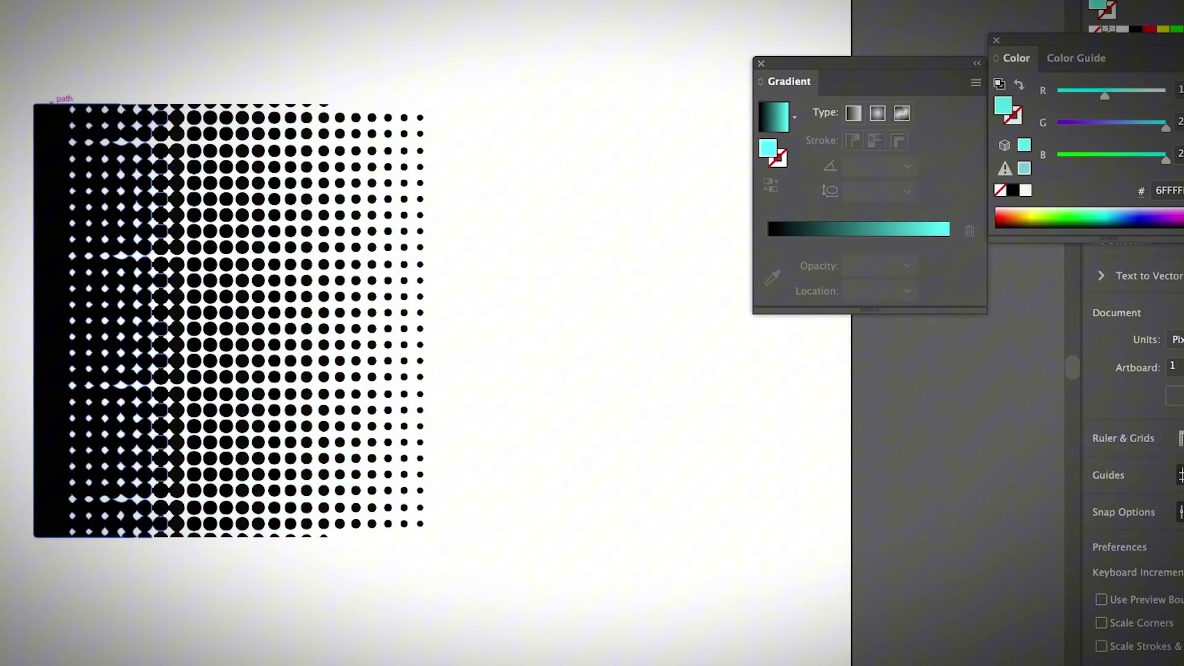
pyautogui.moveTo(112, 461); pyautogui.dragTo(181, 557)
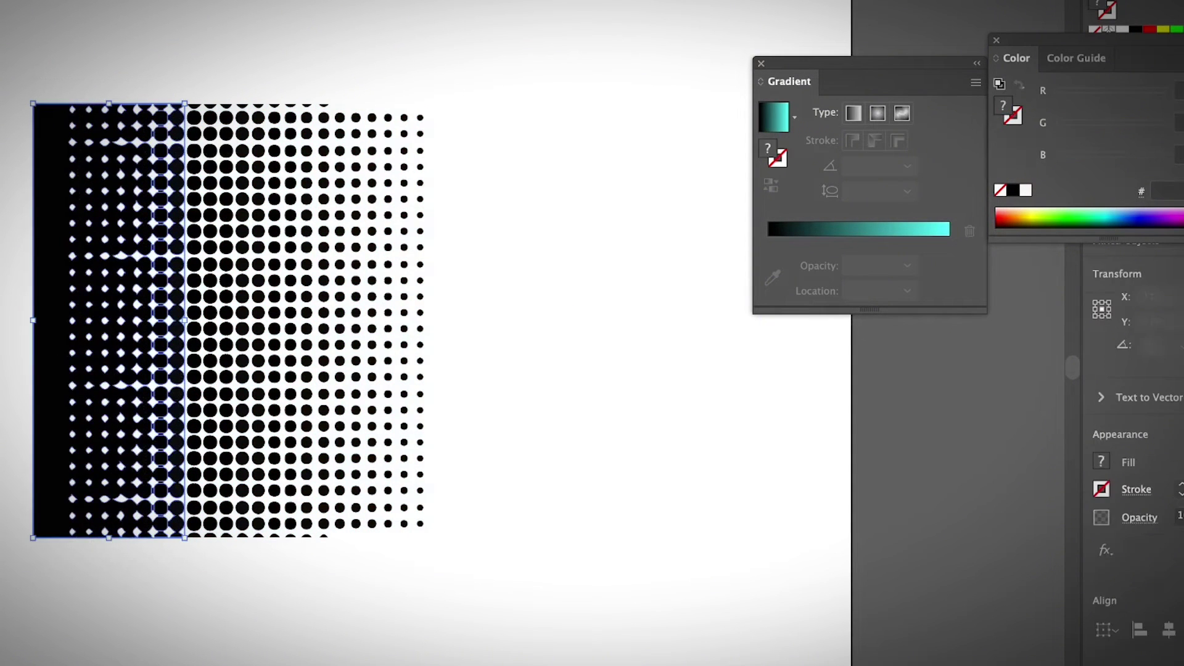
pyautogui.press('Delete')
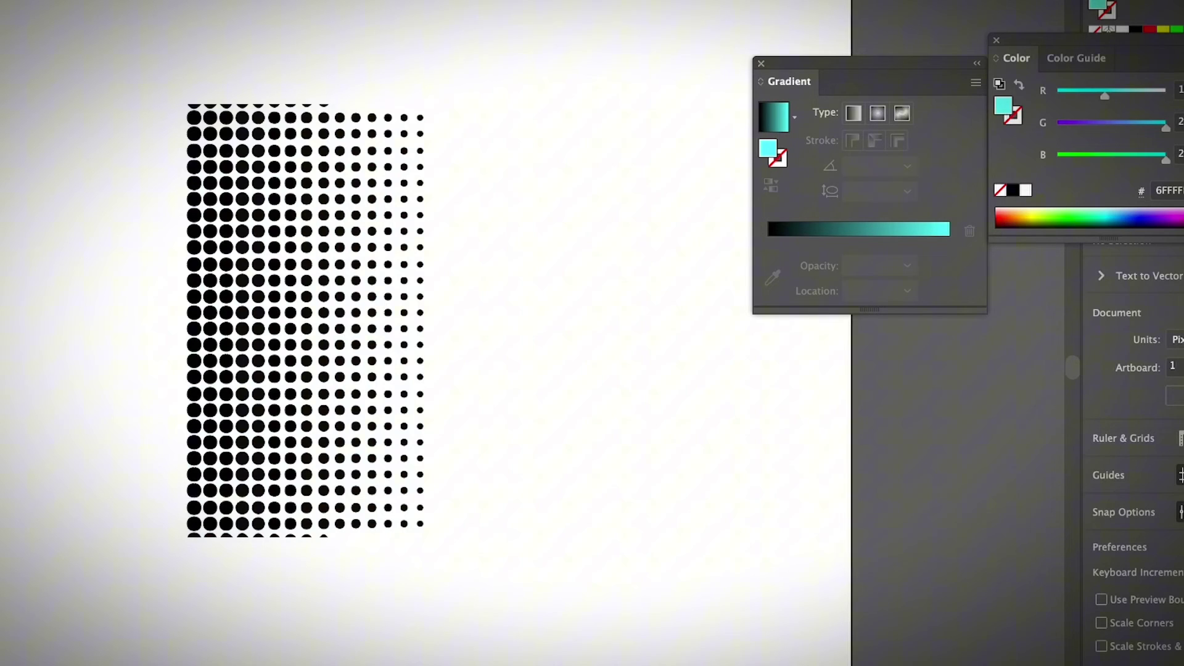
# Step: Select all the remaining dots, enlarge them slightly in proportion and group them
pyautogui.press('super+a')
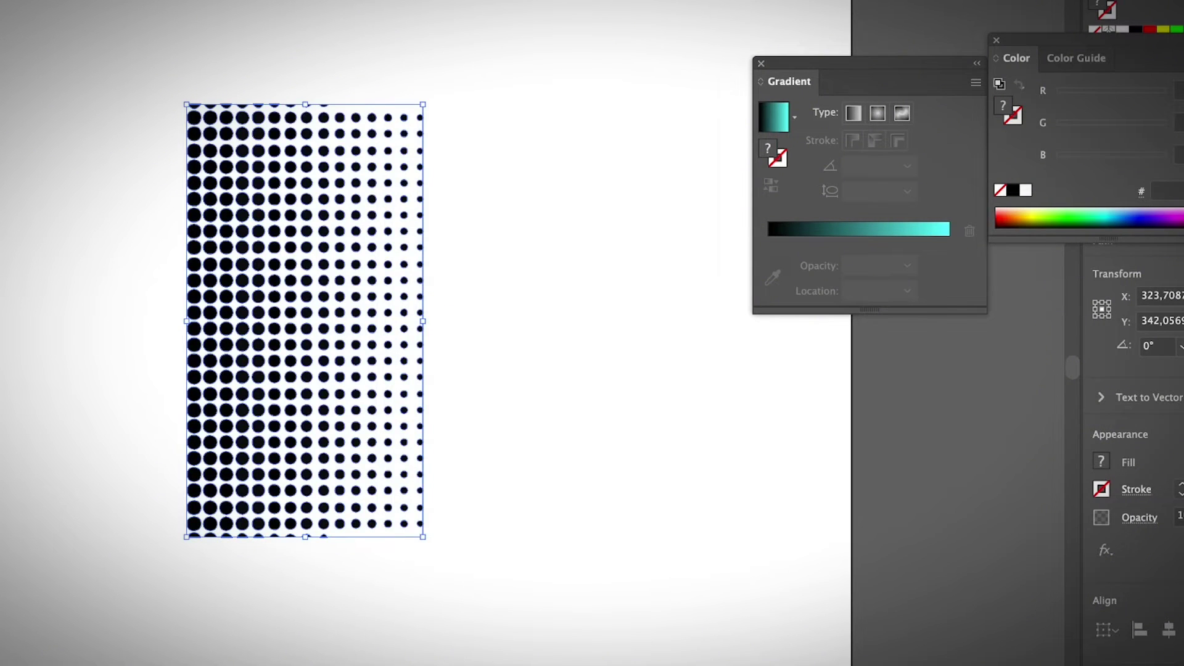
pyautogui.moveTo(423, 321)
pyautogui.mouseDown()
pyautogui.moveTo(566, 321)
pyautogui.moveTo(431, 322)
pyautogui.mouseUp()
pyautogui.hotkey('ctrl', 'g')
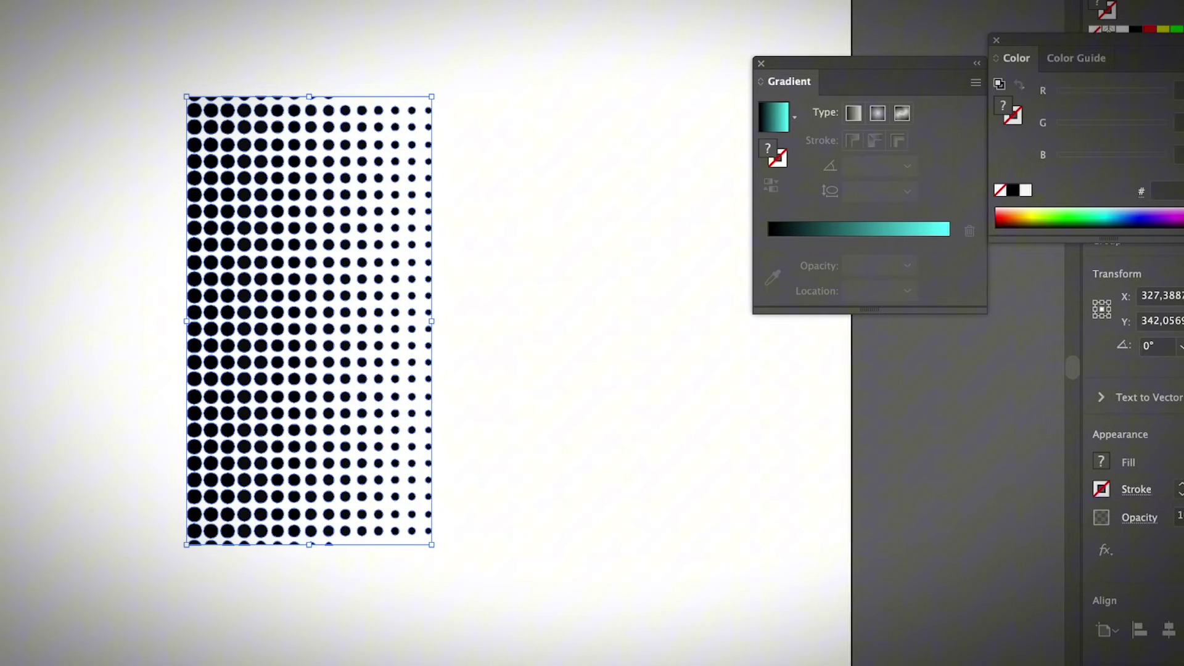
# Step: Try a solid cyan fill on the dots and undo the recolouring
pyautogui.hotkey('ctrl', 'shift', 'a')
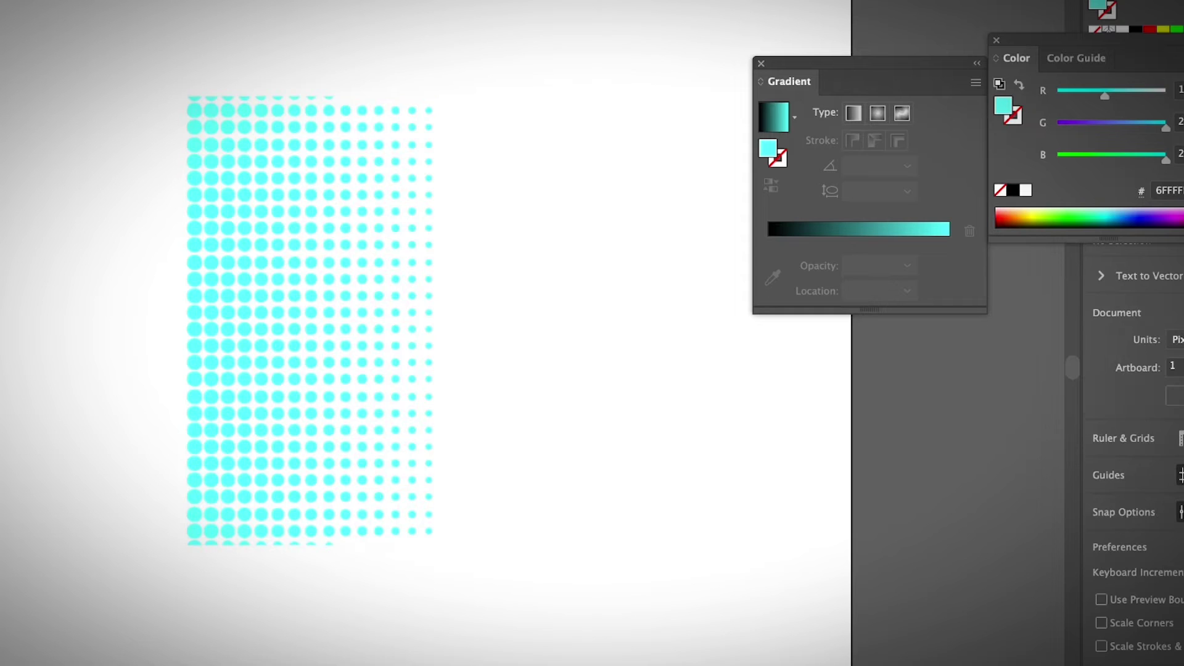
pyautogui.hotkey('ctrl', 'z')
pyautogui.hotkey('ctrl', 'z')
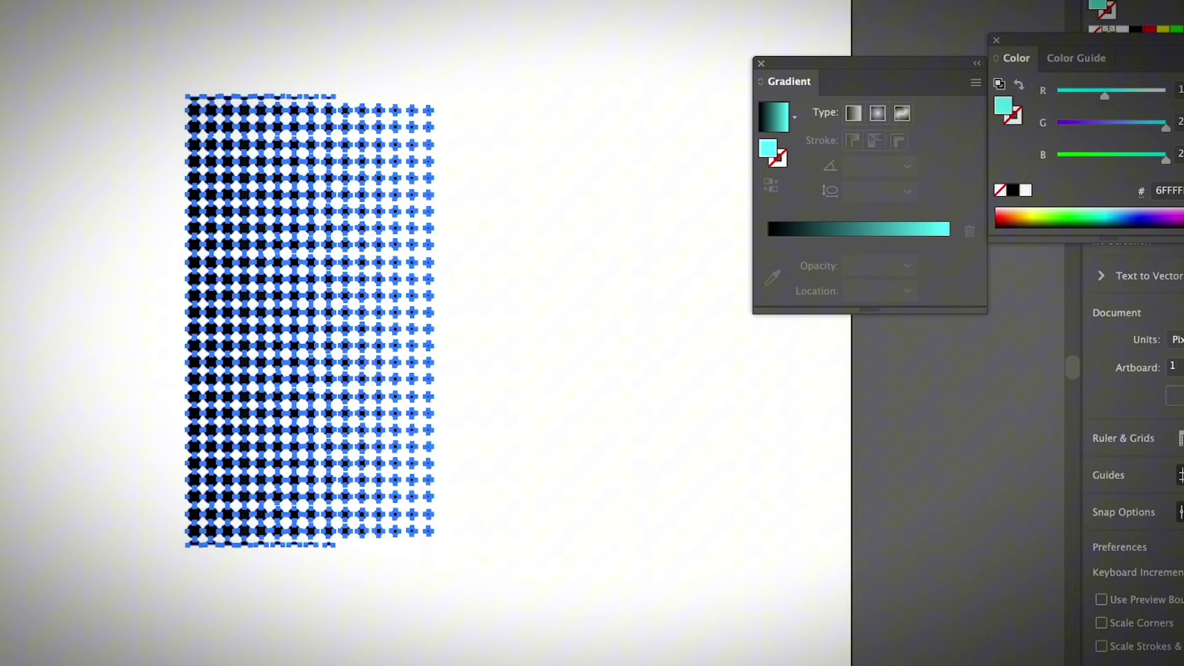
# Step: Move the black dot group horizontally to the left side of the artboard
pyautogui.click(309, 431)
pyautogui.click(469, 462)
pyautogui.moveTo(309, 398); pyautogui.dragTo(115, 397)
pyautogui.click(296, 462)
pyautogui.click(201, 474)
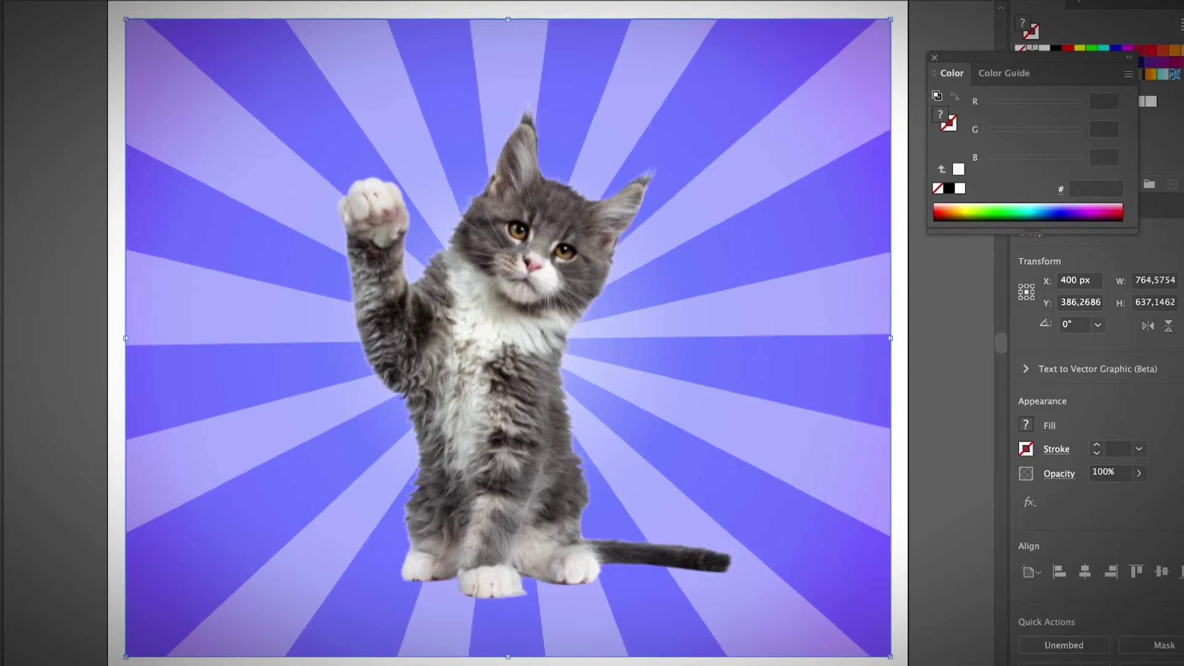
# Step: Paste the circular halftone into the cat artwork's upper-left corner, fill it with F2F2F2 and change its blending mode
pyautogui.hotkey('ctrl', 'shift', 'a')
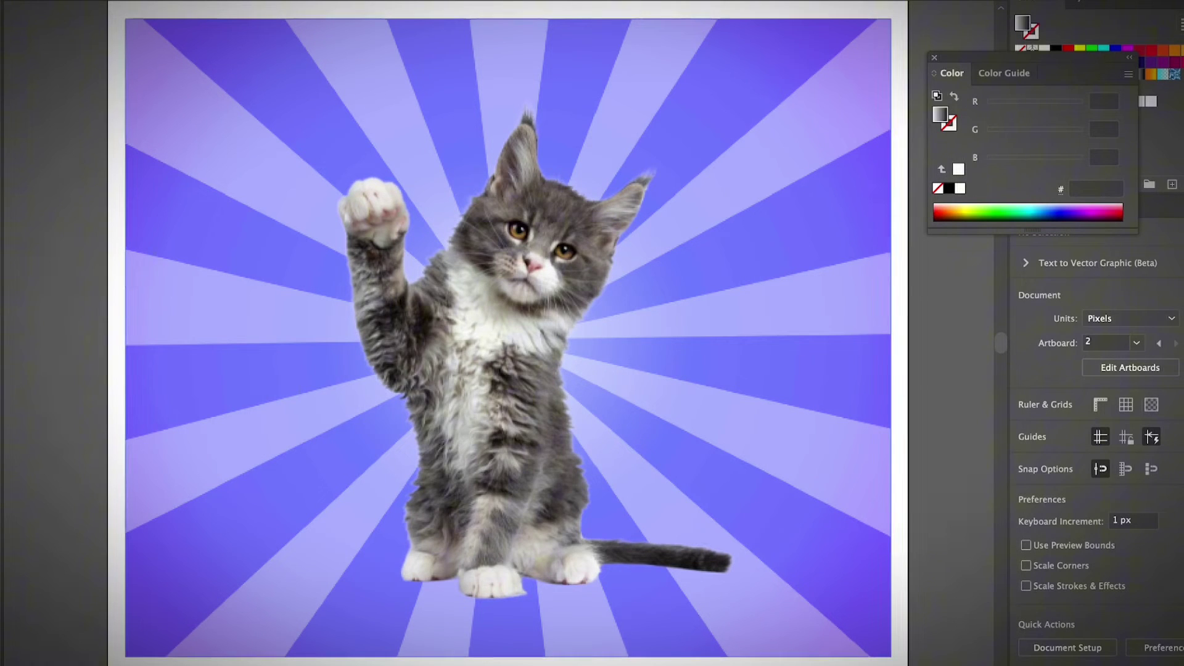
pyautogui.press('super+v')
pyautogui.moveTo(512, 318); pyautogui.dragTo(262, 122)
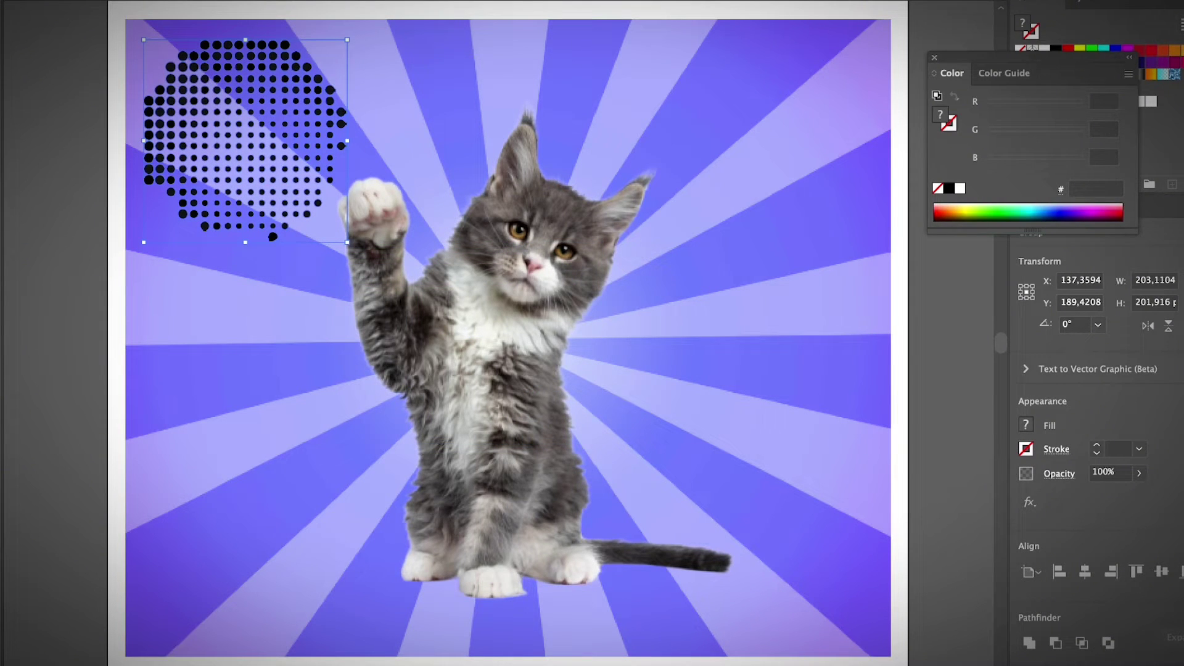
pyautogui.click(1150, 101)
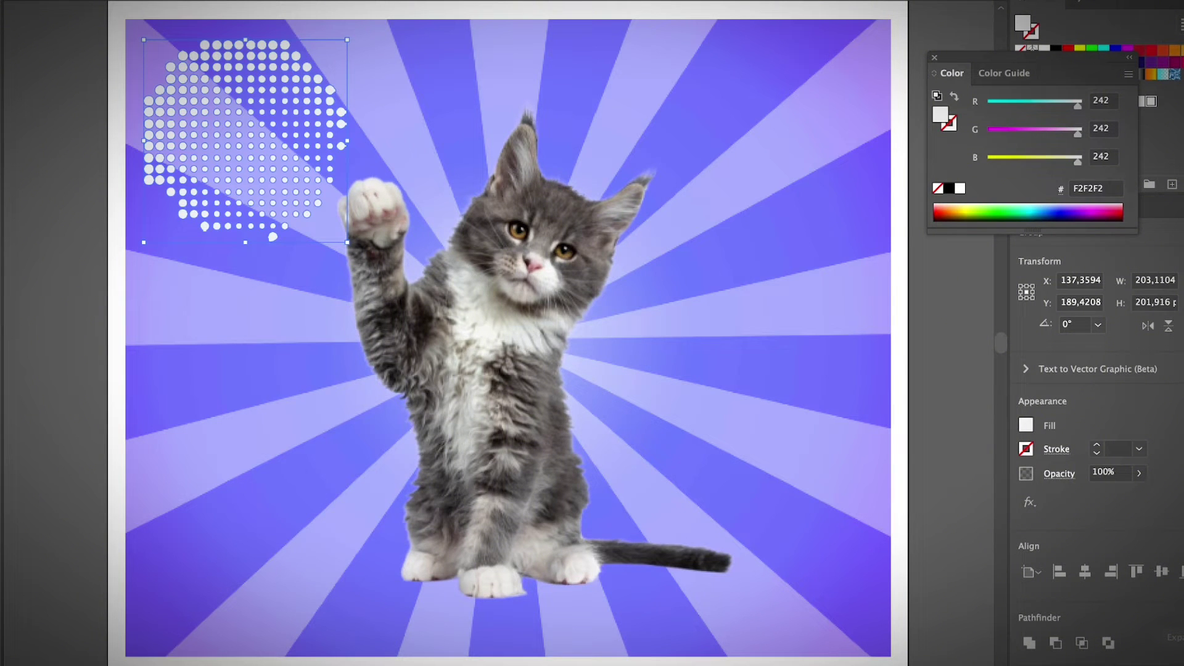
pyautogui.click(1059, 473)
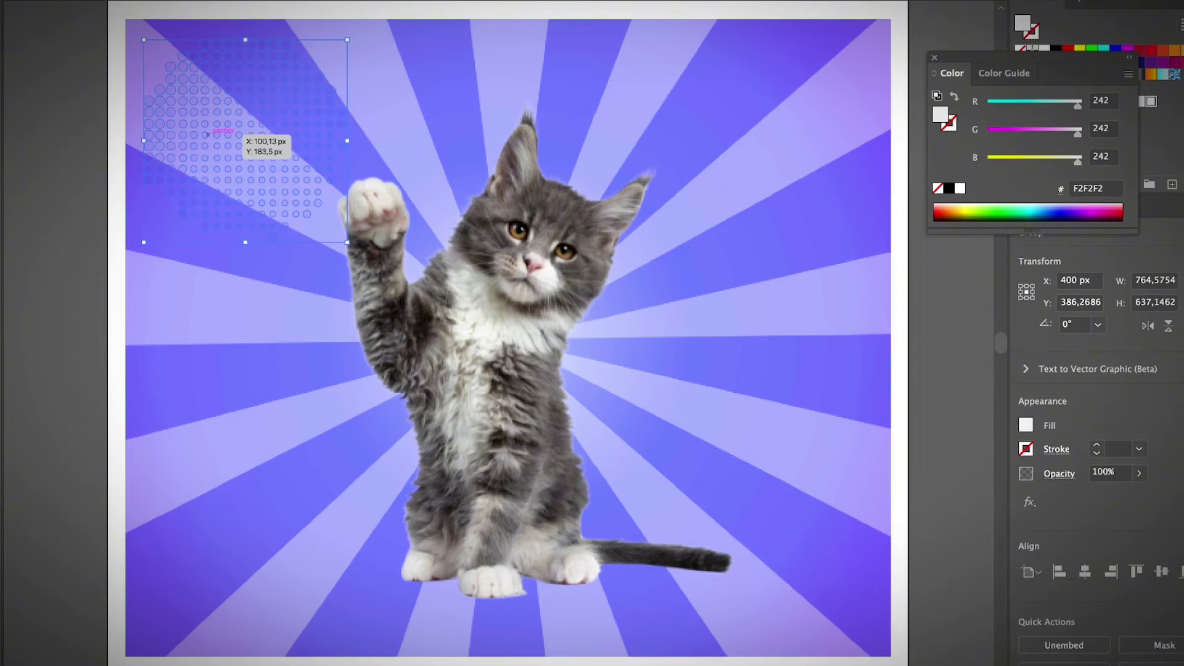
# Step: Scale the blended circular halftone up to about 464 by 461 px and try different positions and sizes behind the cat
pyautogui.moveTo(240, 153); pyautogui.dragTo(235, 152)
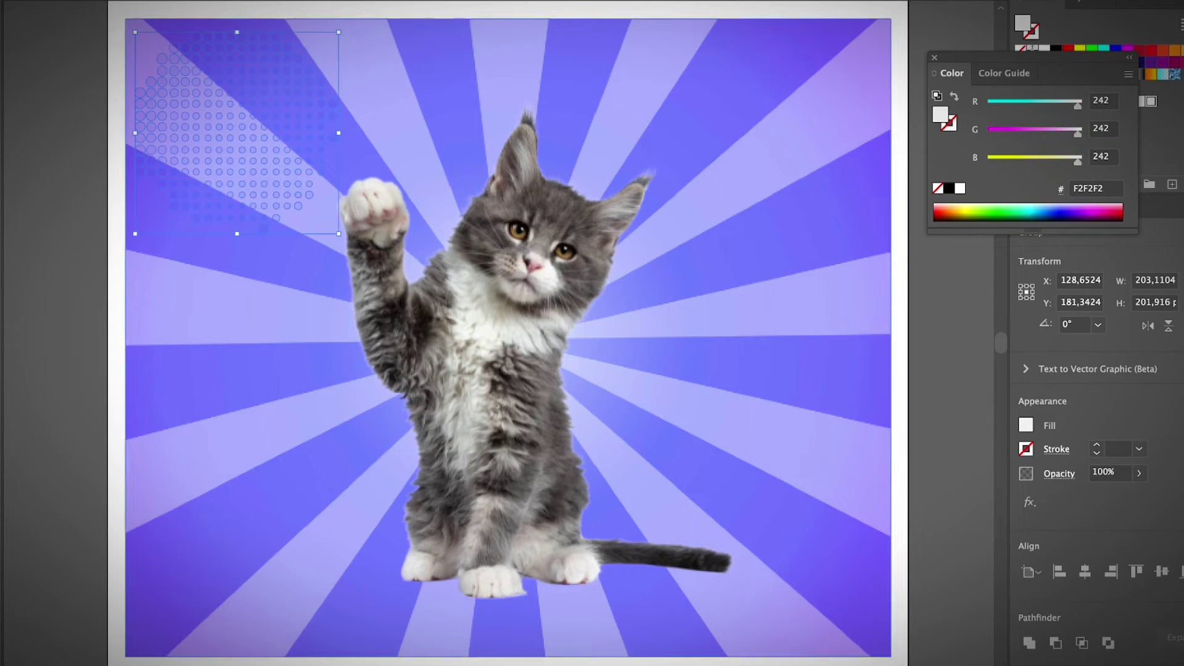
pyautogui.moveTo(338, 233); pyautogui.dragTo(599, 493)
pyautogui.hotkey('ctrl', 'a')
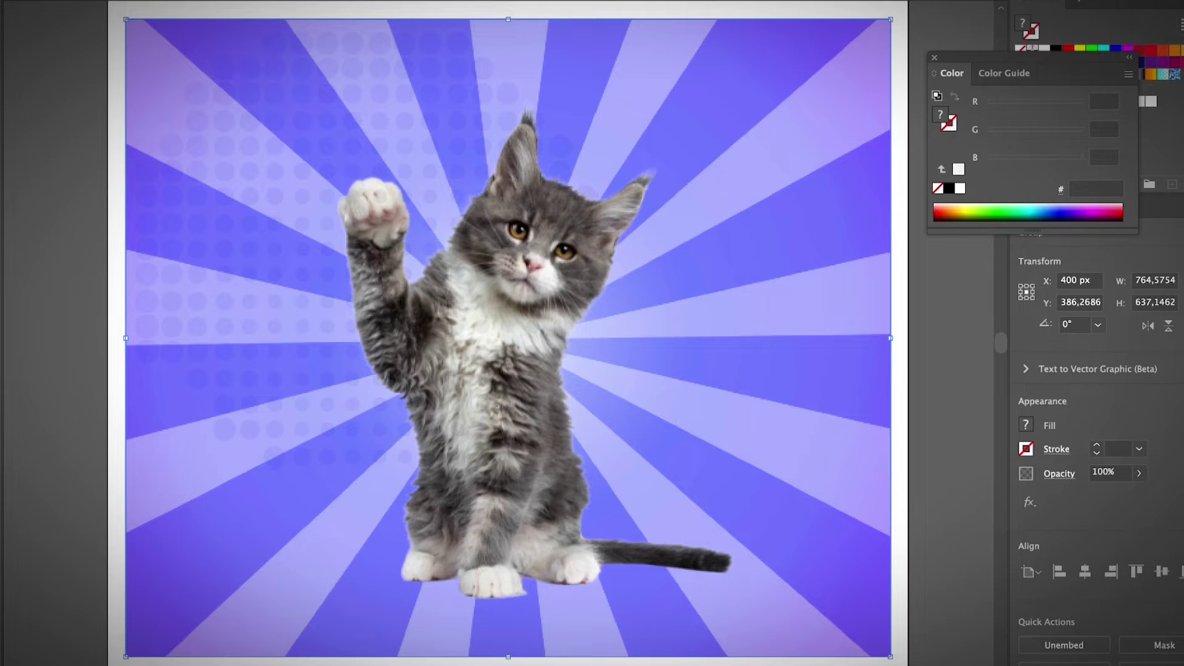
pyautogui.moveTo(268, 320); pyautogui.dragTo(326, 347)
pyautogui.click(293, 341)
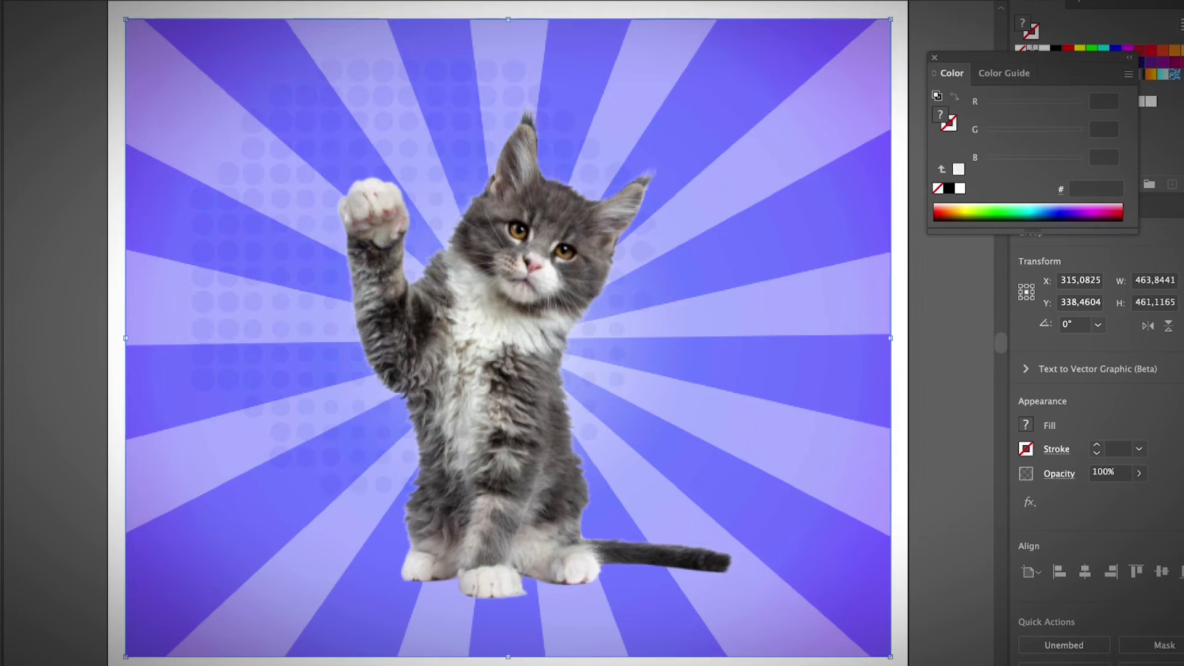
pyautogui.click(253, 302)
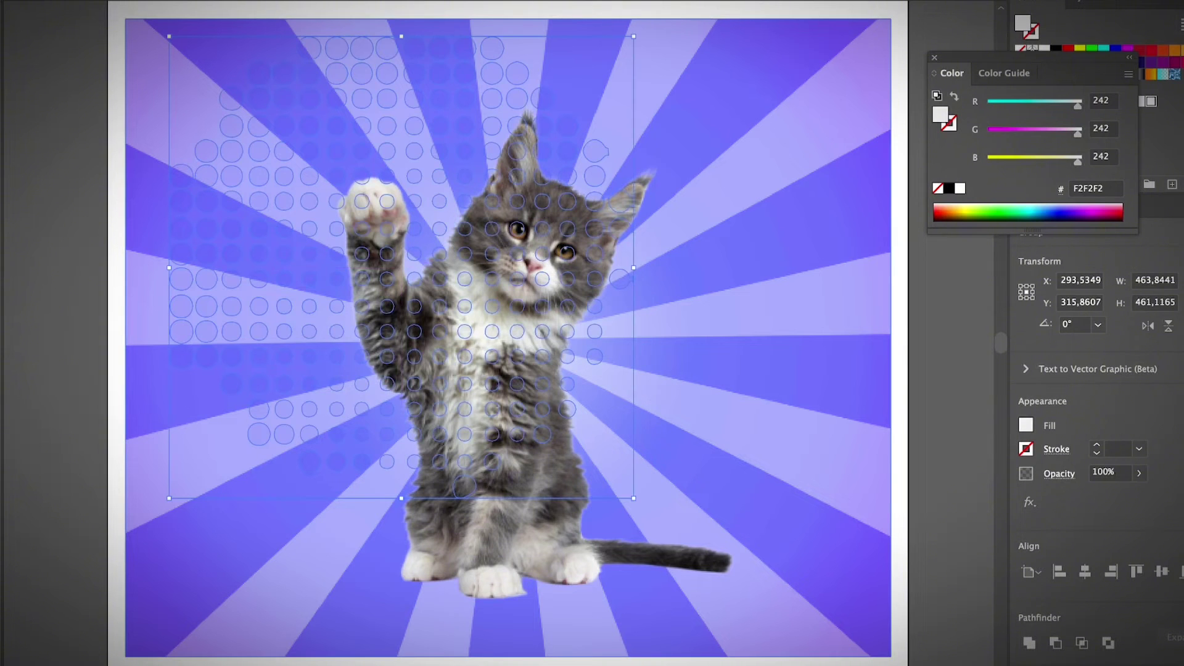
pyautogui.moveTo(633, 498); pyautogui.dragTo(275, 146)
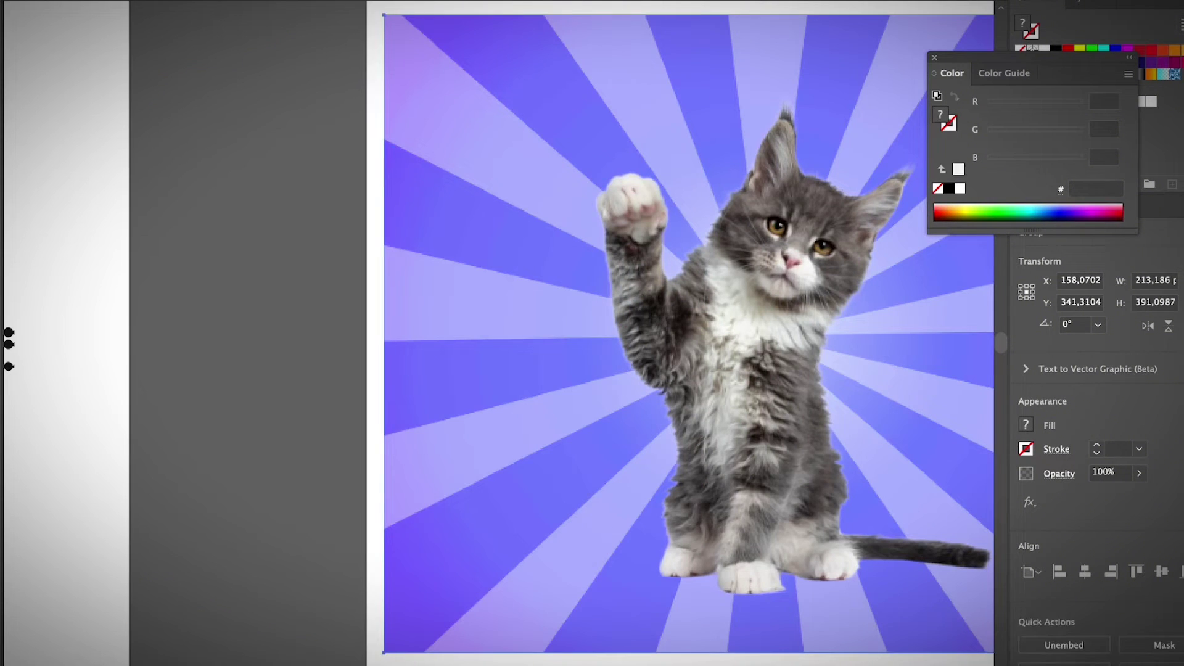
# Step: Paste the rectangular dot group into the cat artwork, fill it with F2F2F2 and enlarge it to about 347 by 637 px along the left edge
pyautogui.press('super+v')
pyautogui.hscroll(5, 498, 342)
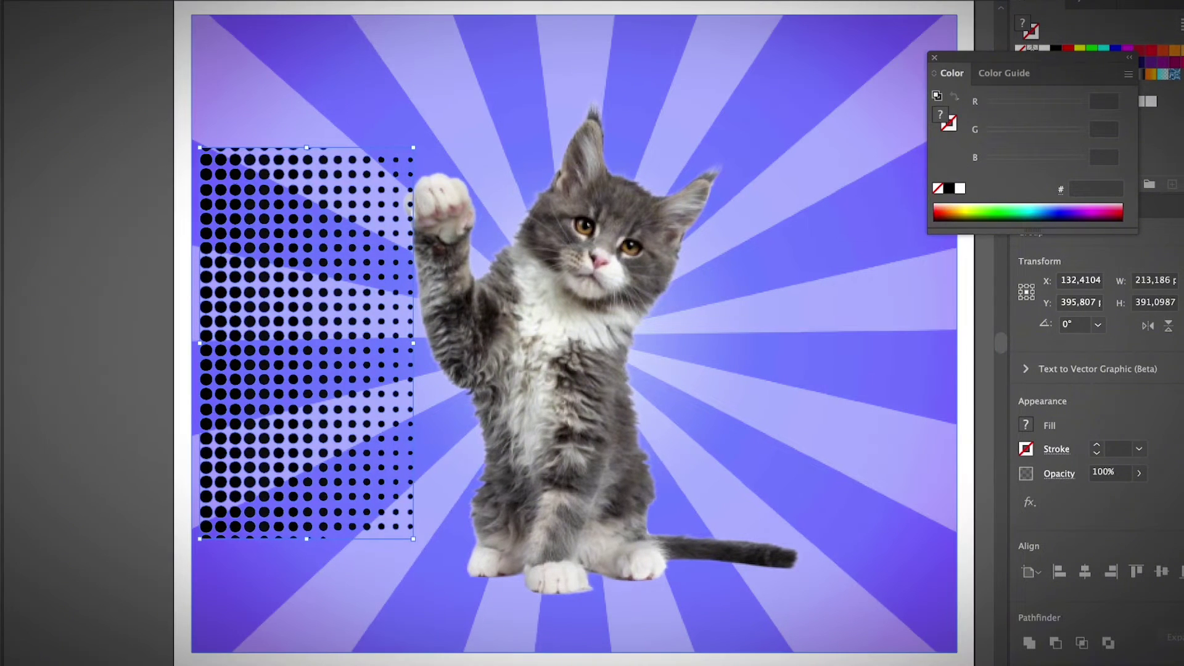
pyautogui.click(1150, 101)
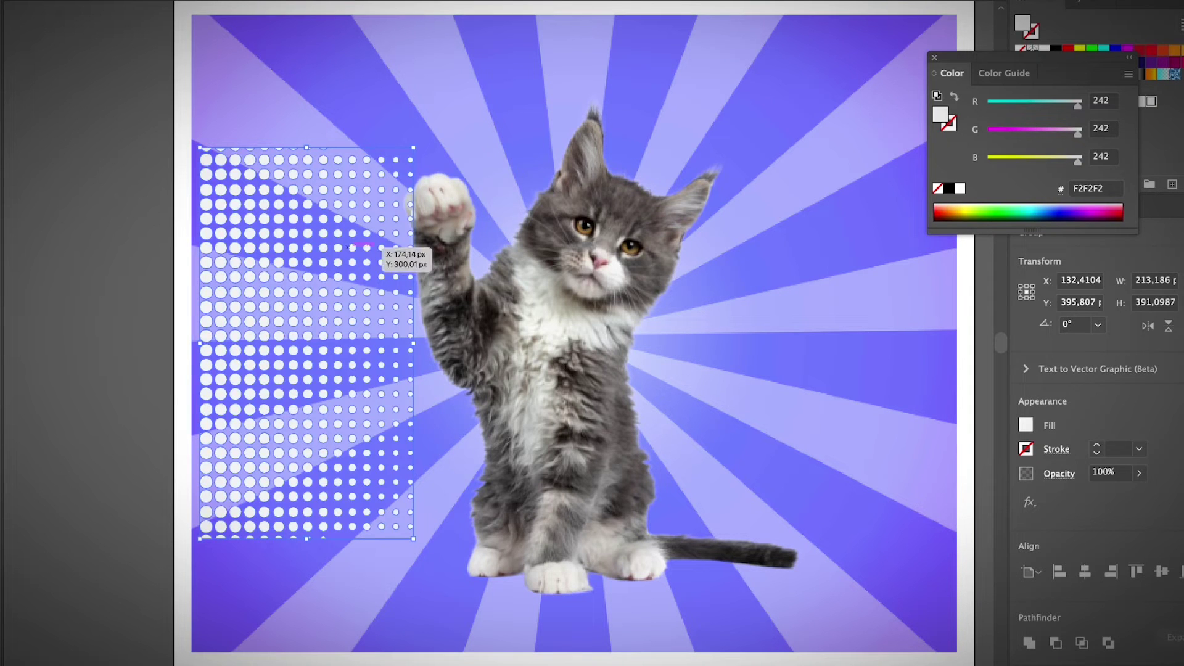
pyautogui.moveTo(304, 288); pyautogui.dragTo(301, 159)
pyautogui.moveTo(303, 212); pyautogui.dragTo(298, 209)
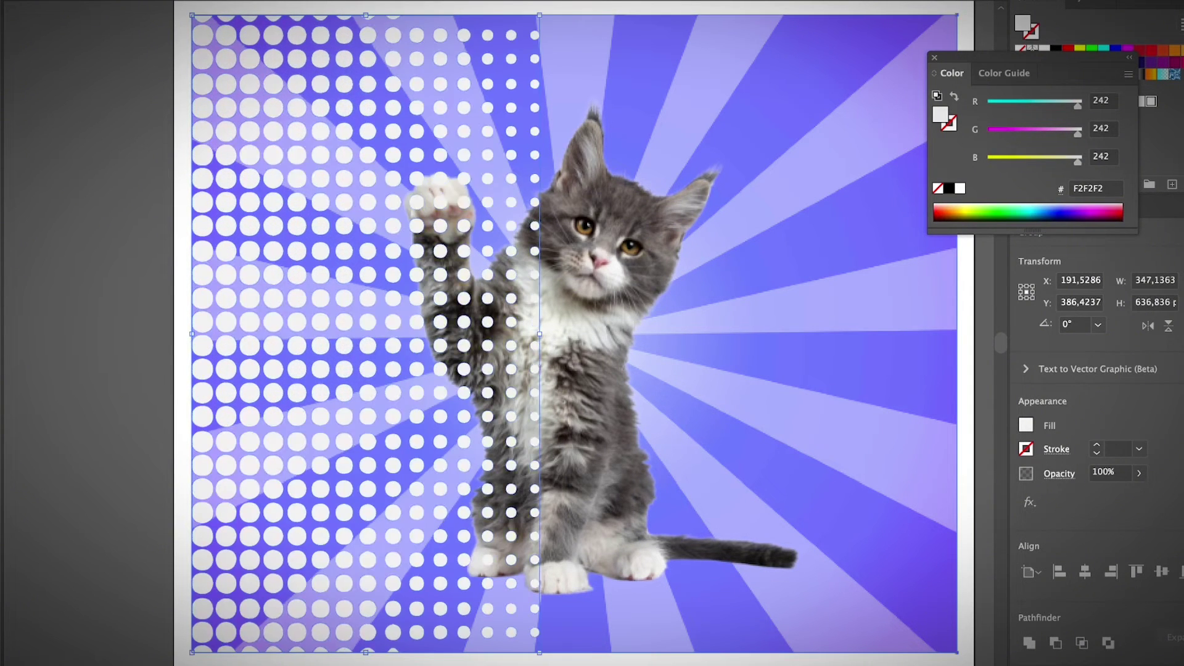
# Step: Change the blending mode of the rectangular halftone so it blends with the striped background, and deselect it
pyautogui.click(463, 464)
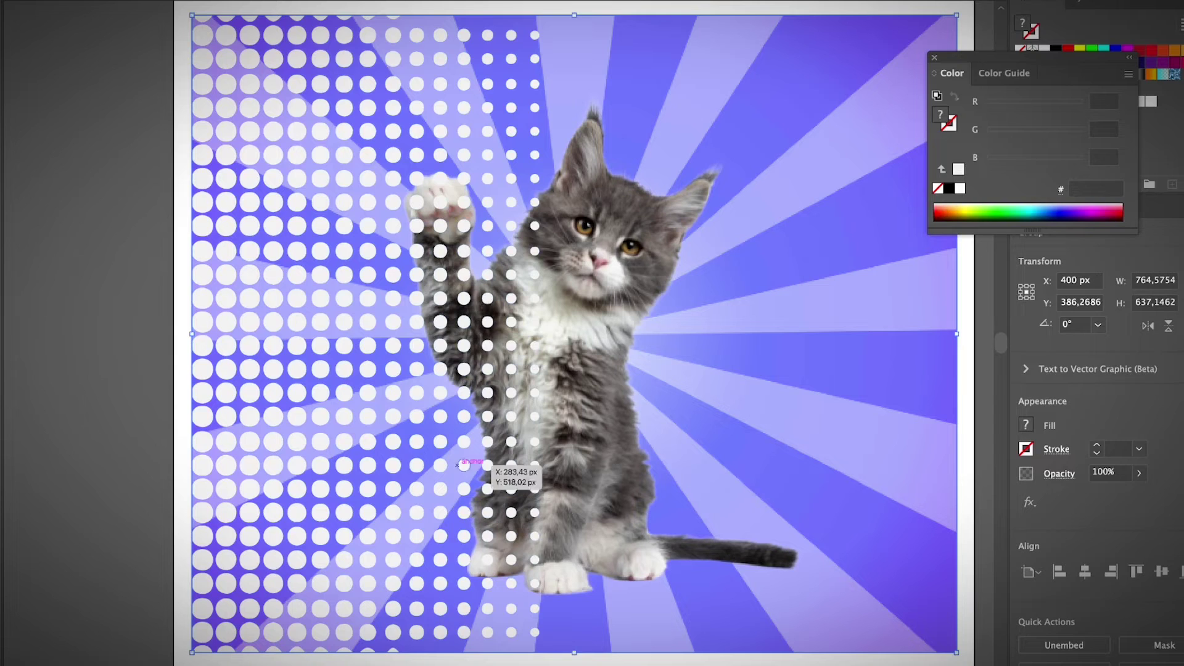
pyautogui.click(462, 464)
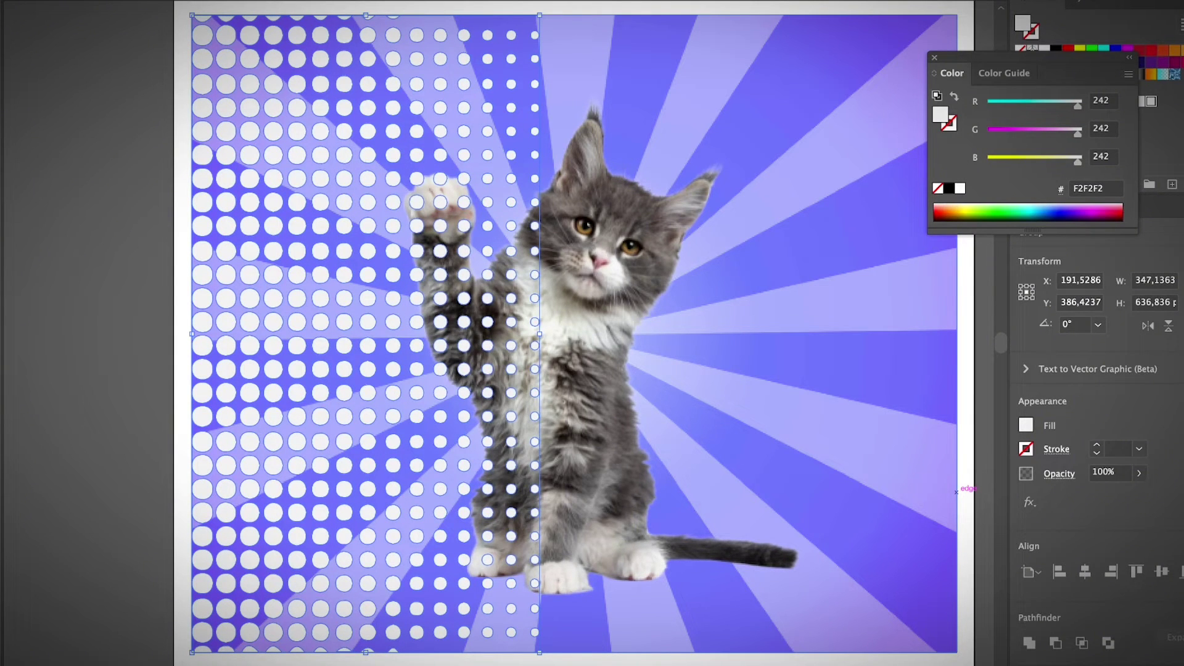
pyautogui.click(1058, 473)
pyautogui.click(921, 505)
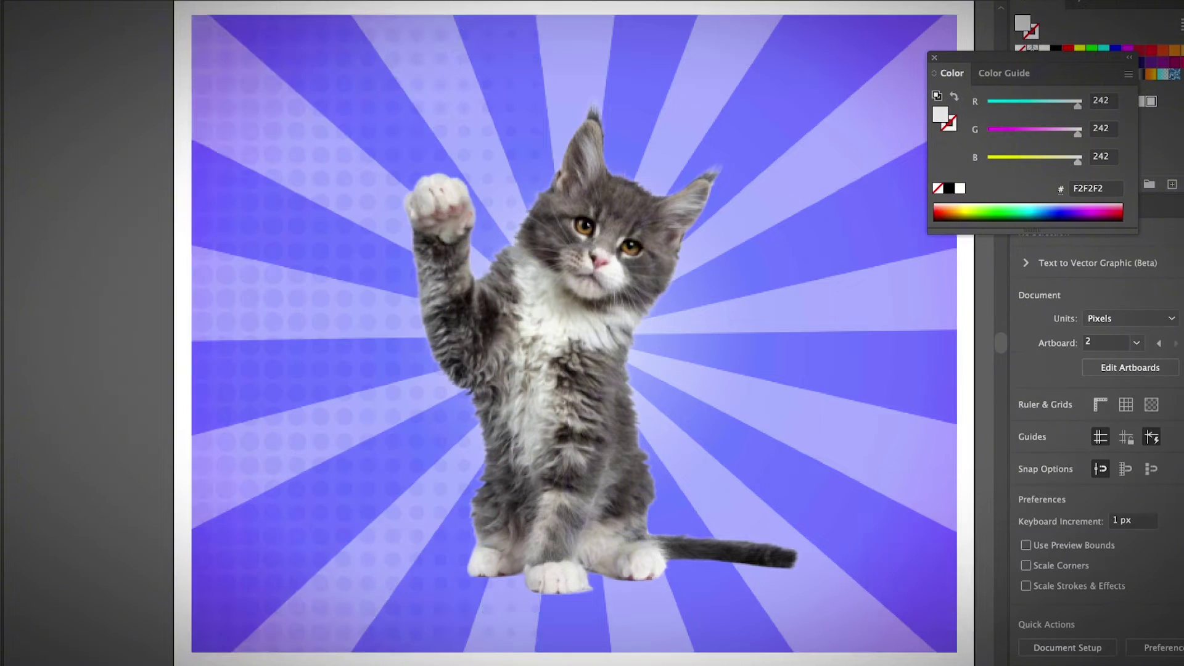
# Step: Delete the rectangular halftone dot group from the cat artwork's left side
pyautogui.hscroll(5, 530, 333)
pyautogui.hscroll(-1, 530, 333)
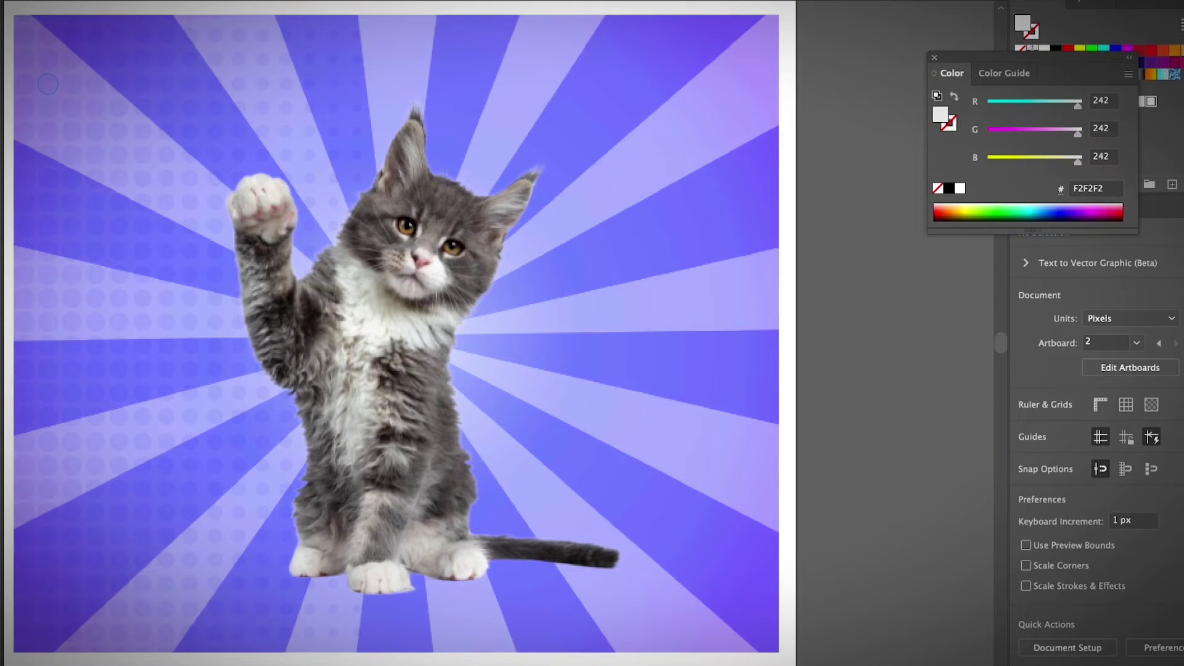
pyautogui.click(293, 107)
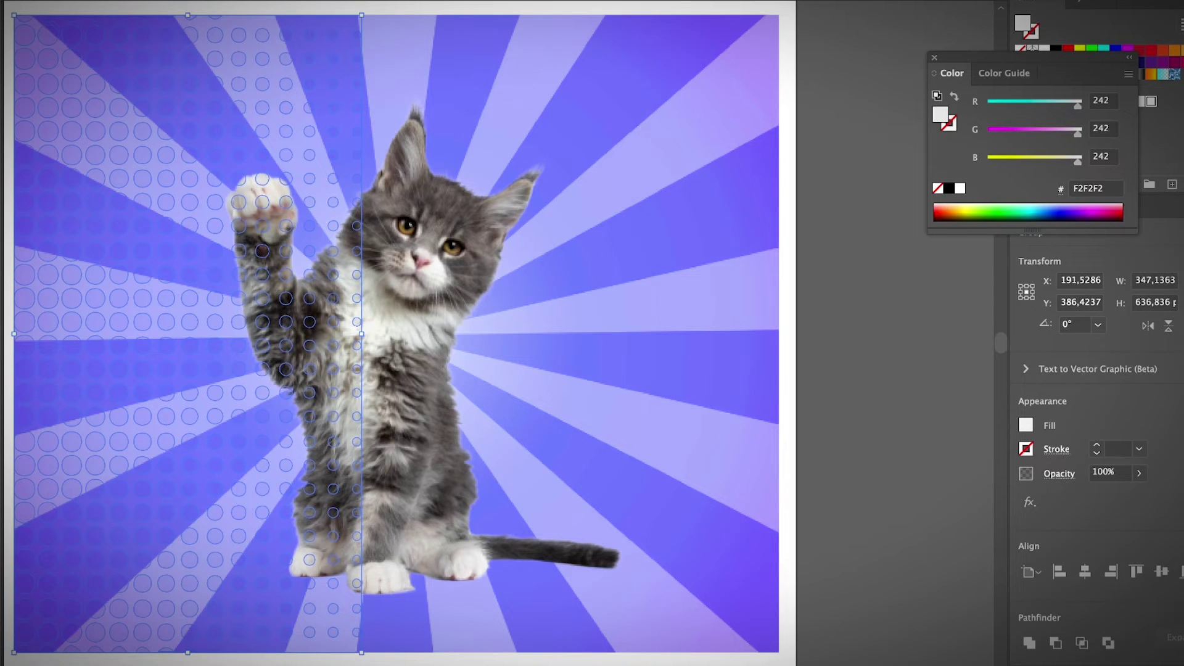
pyautogui.press('Delete')
pyautogui.hscroll(-2, 432, 333)
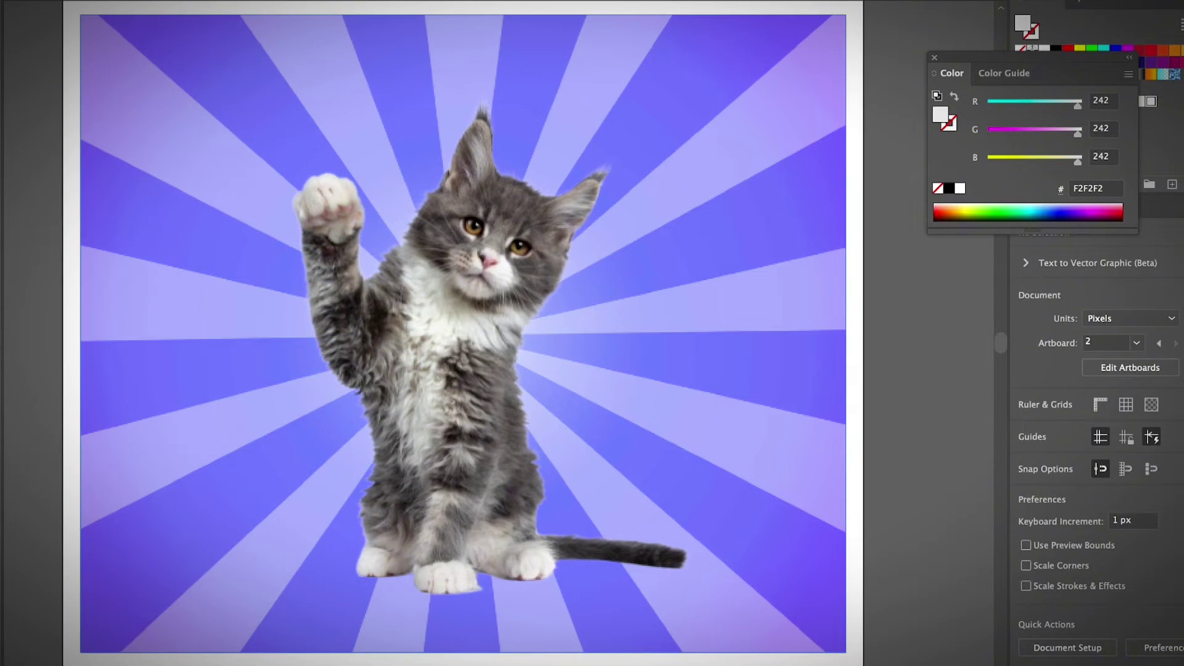
# Step: Draw a rectangle of about 765 by 637 px covering the whole cat artwork
pyautogui.click(0, 94)
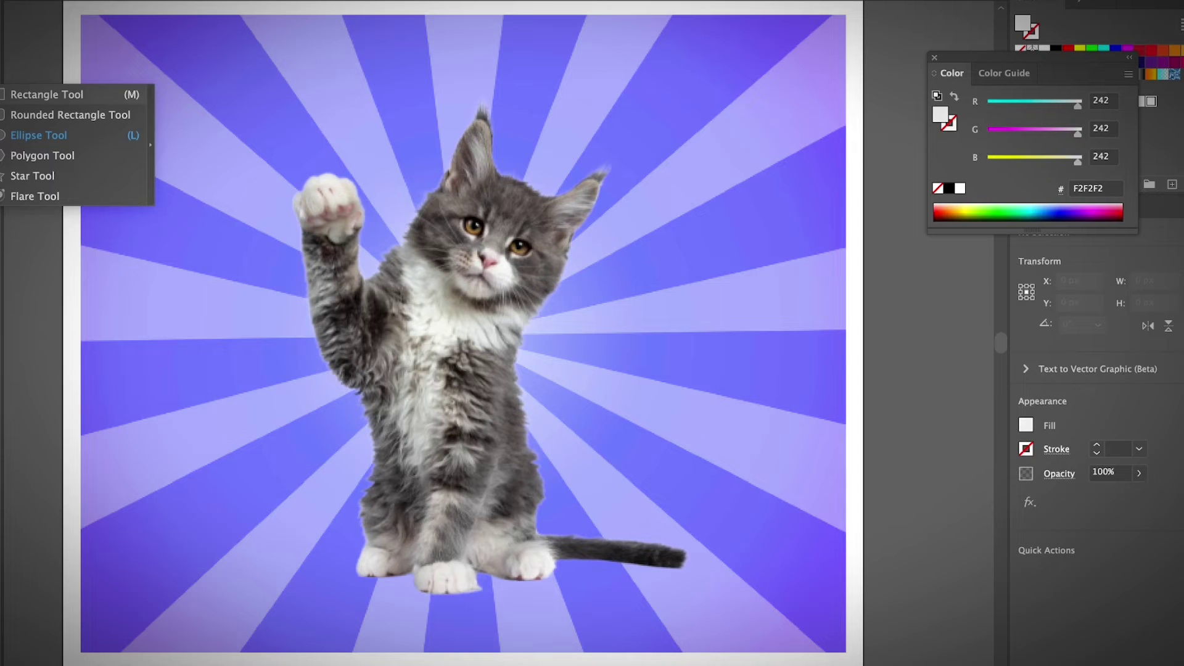
pyautogui.click(38, 135)
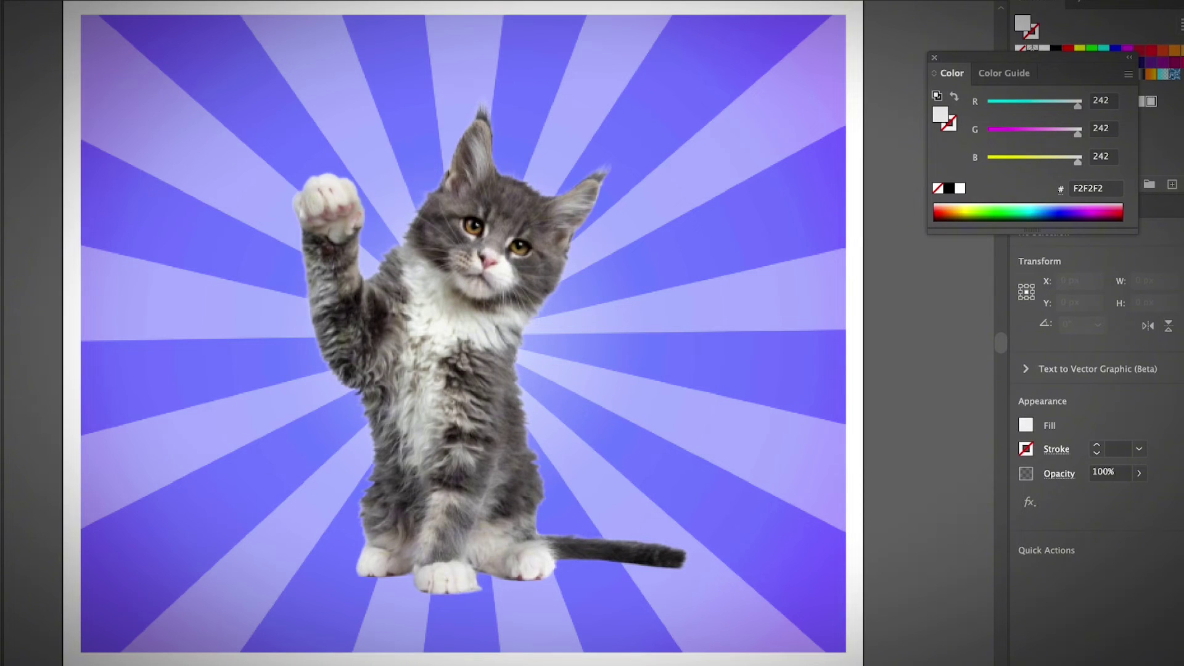
pyautogui.moveTo(81, 14)
pyautogui.mouseDown()
pyautogui.moveTo(770, 625)
pyautogui.moveTo(845, 652)
pyautogui.mouseUp()
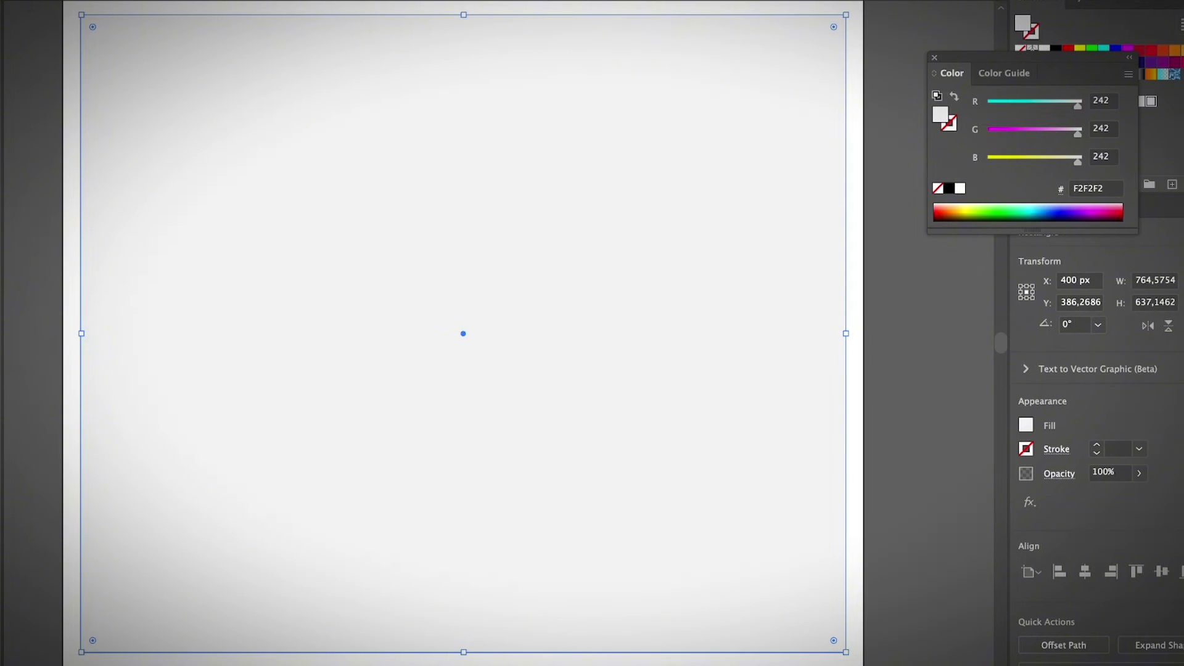
# Step: Fill the rectangle with a gradient and change its type to a freeform gradient
pyautogui.press('g')
pyautogui.press('.')
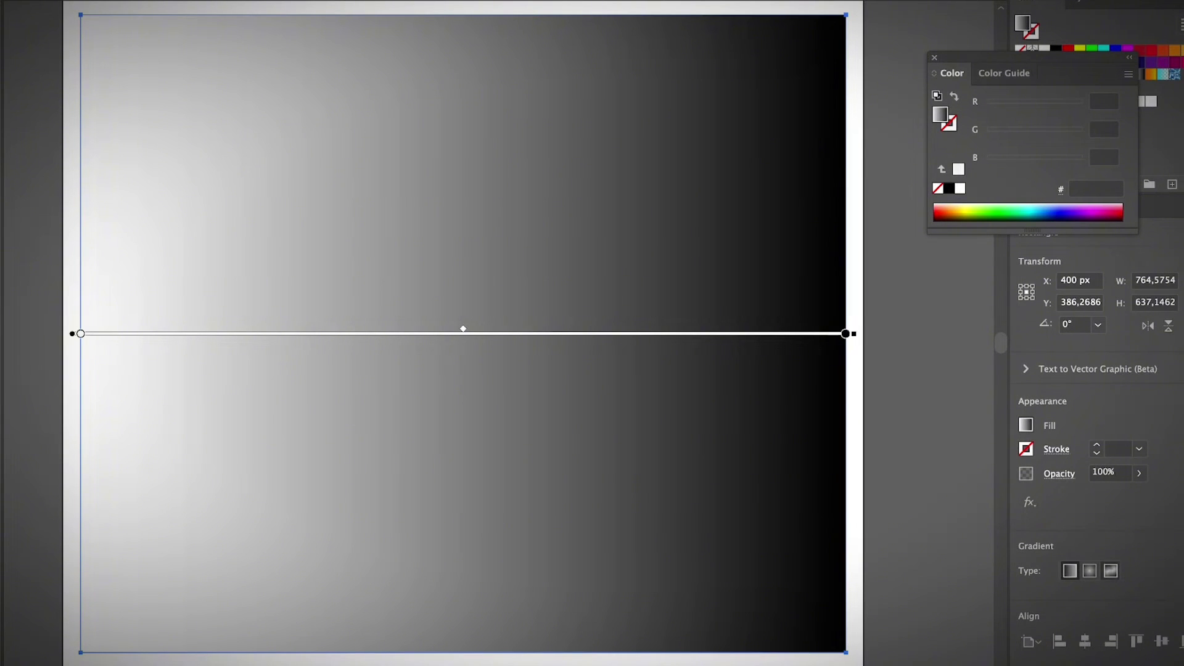
pyautogui.click(1110, 571)
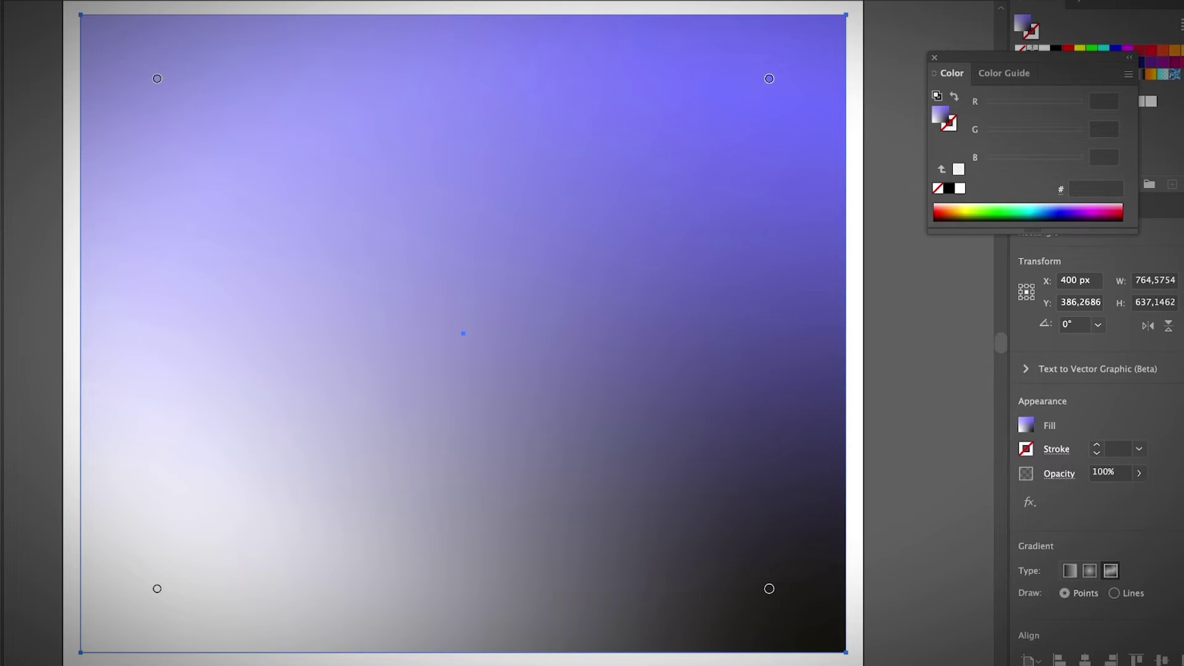
# Step: Recolour all four corner points of the rectangle's freeform gradient black
pyautogui.click(158, 79)
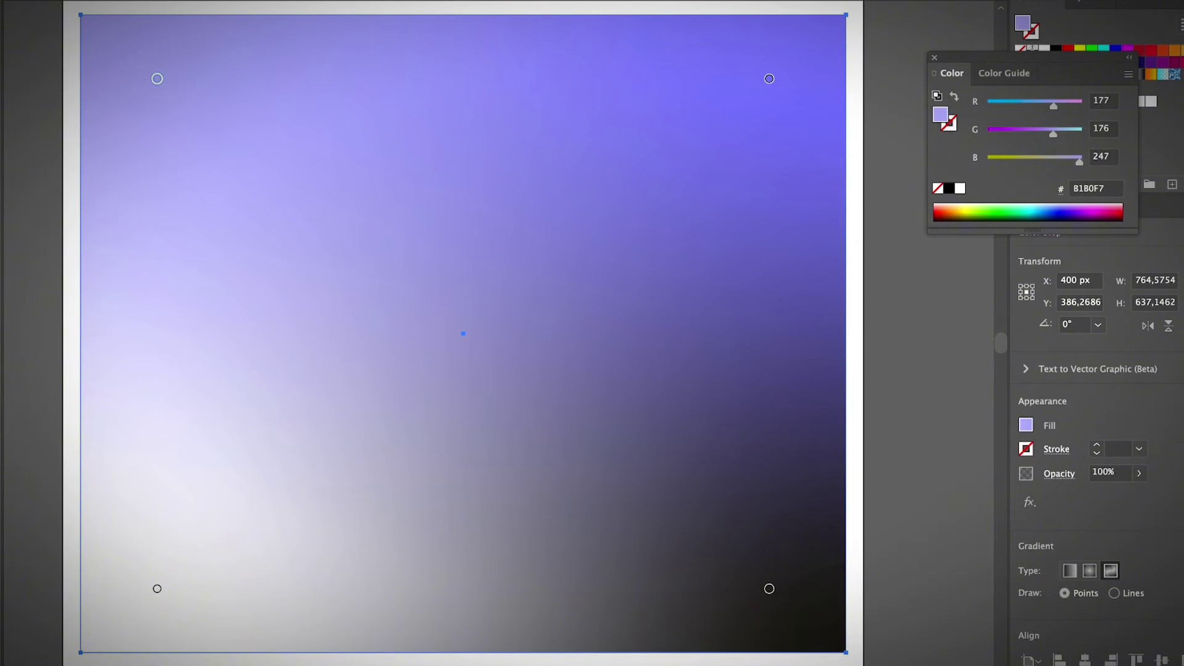
pyautogui.click(949, 189)
pyautogui.click(769, 78)
pyautogui.click(948, 188)
pyautogui.click(769, 589)
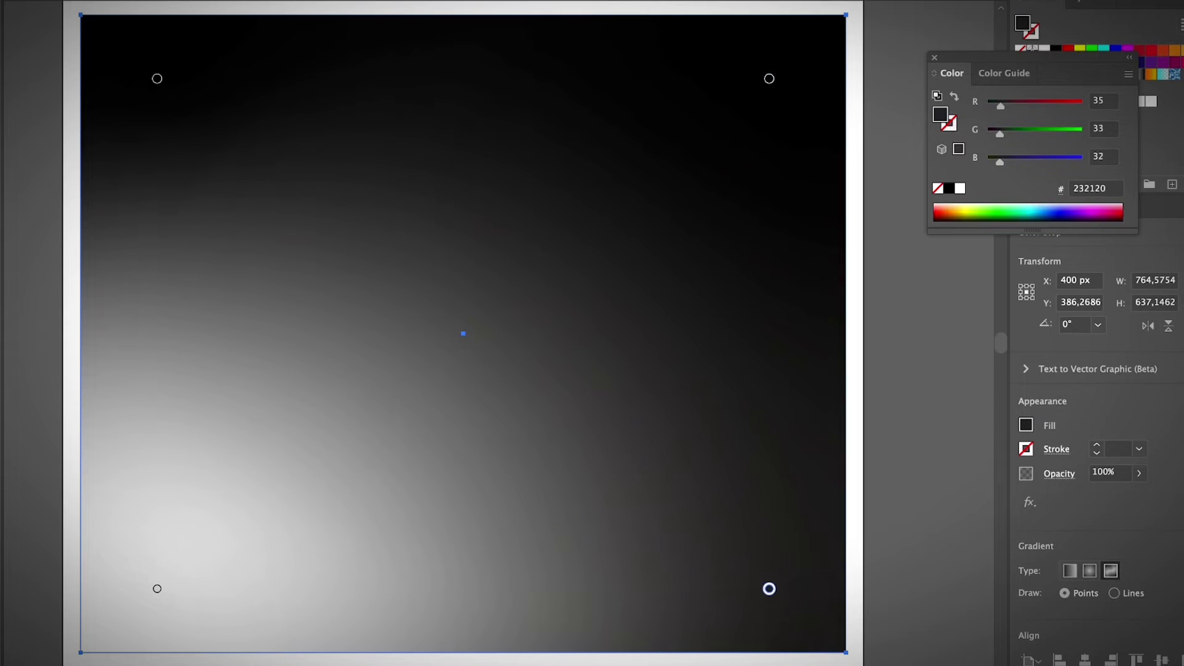
pyautogui.click(948, 188)
pyautogui.click(158, 588)
pyautogui.click(948, 188)
# Step: Add three white (FFFFFF) points to the freeform gradient: near the centre, in the lower right and in the upper left
pyautogui.click(400, 296)
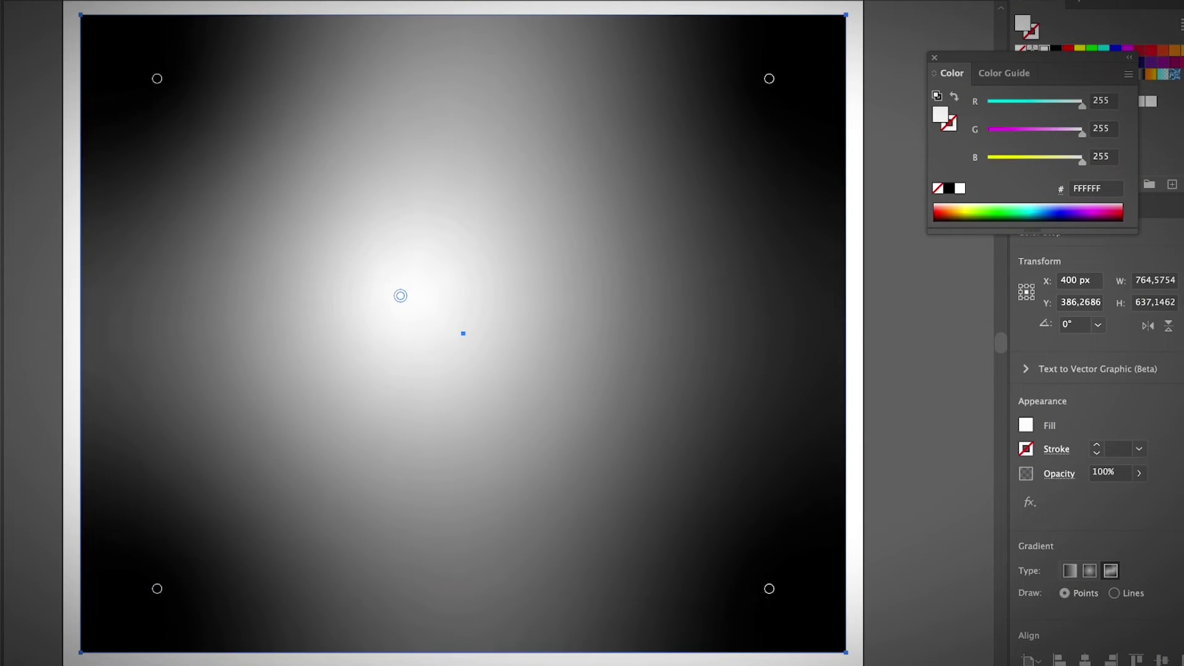
pyautogui.click(706, 433)
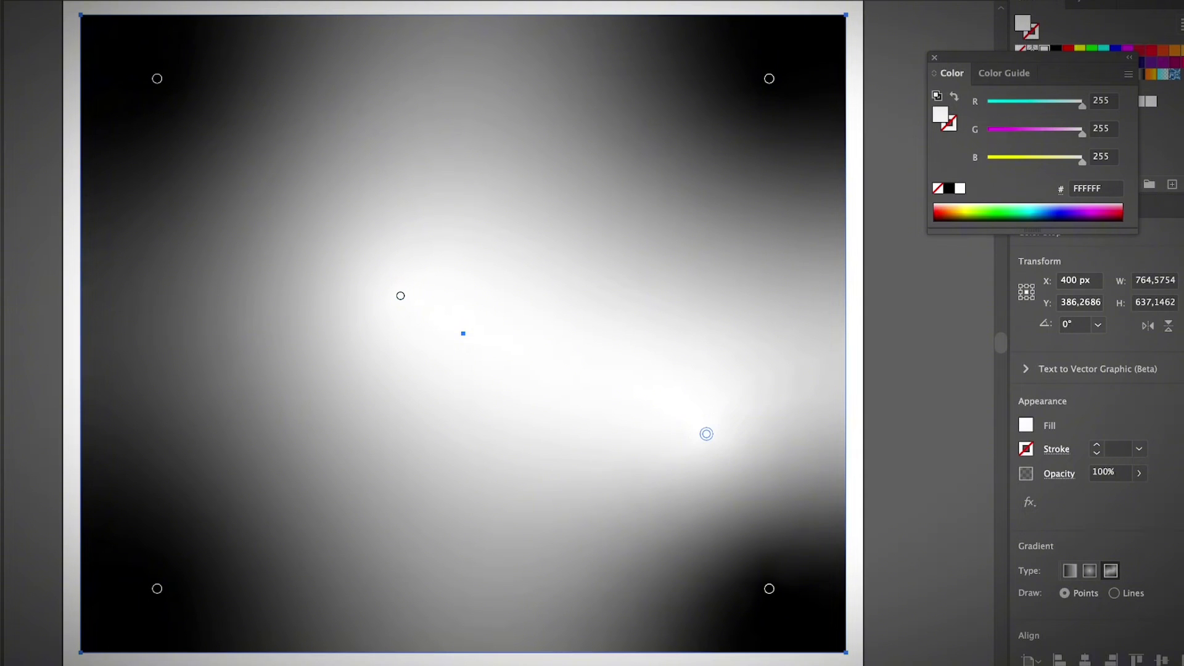
pyautogui.click(244, 279)
pyautogui.doubleClick(244, 281)
pyautogui.press('Escape')
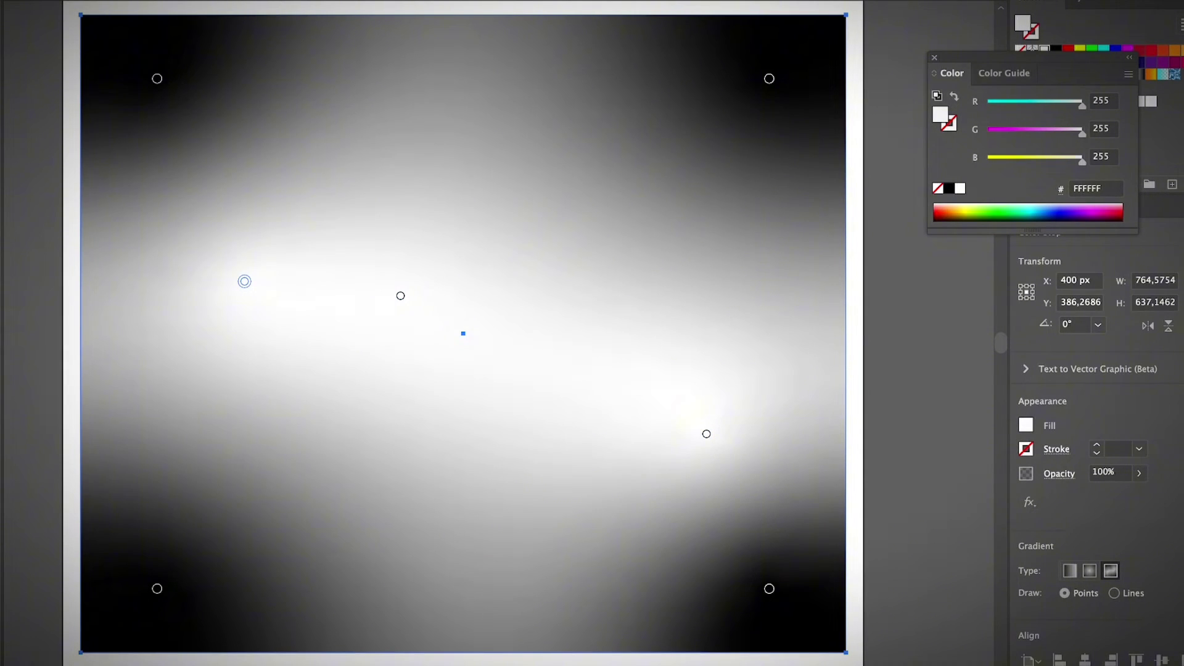
pyautogui.press('v')
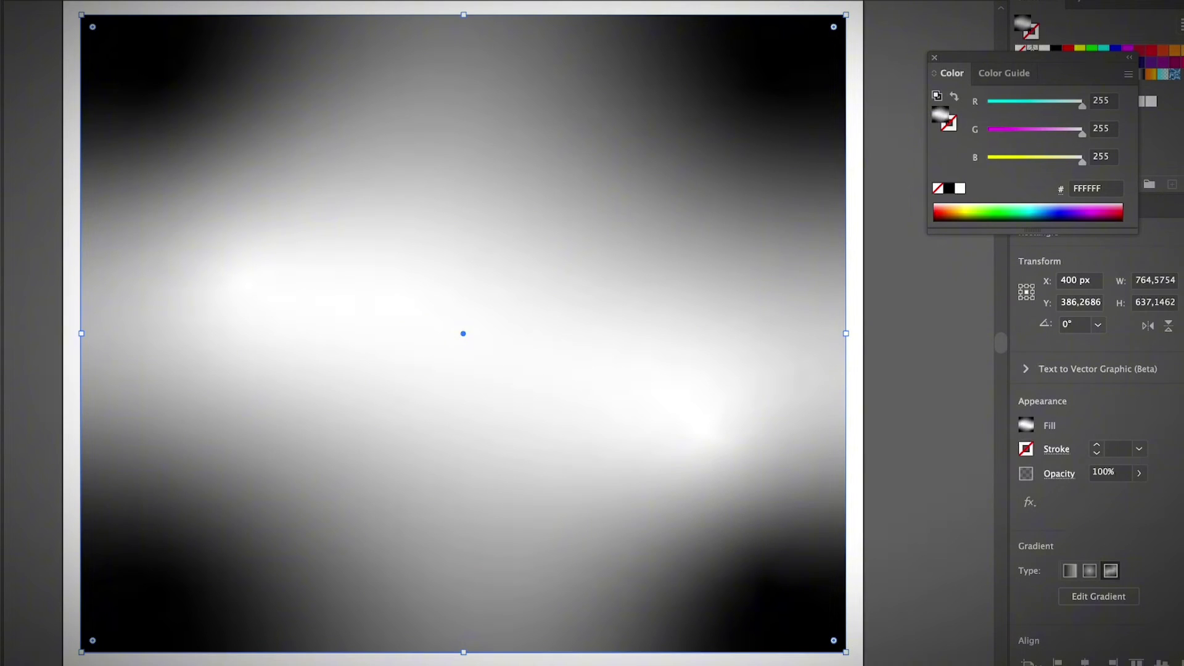
# Step: Apply the Color Halftone effect to the gradient rectangle with a maximum radius of 4 pixels
pyautogui.click(289, 0)
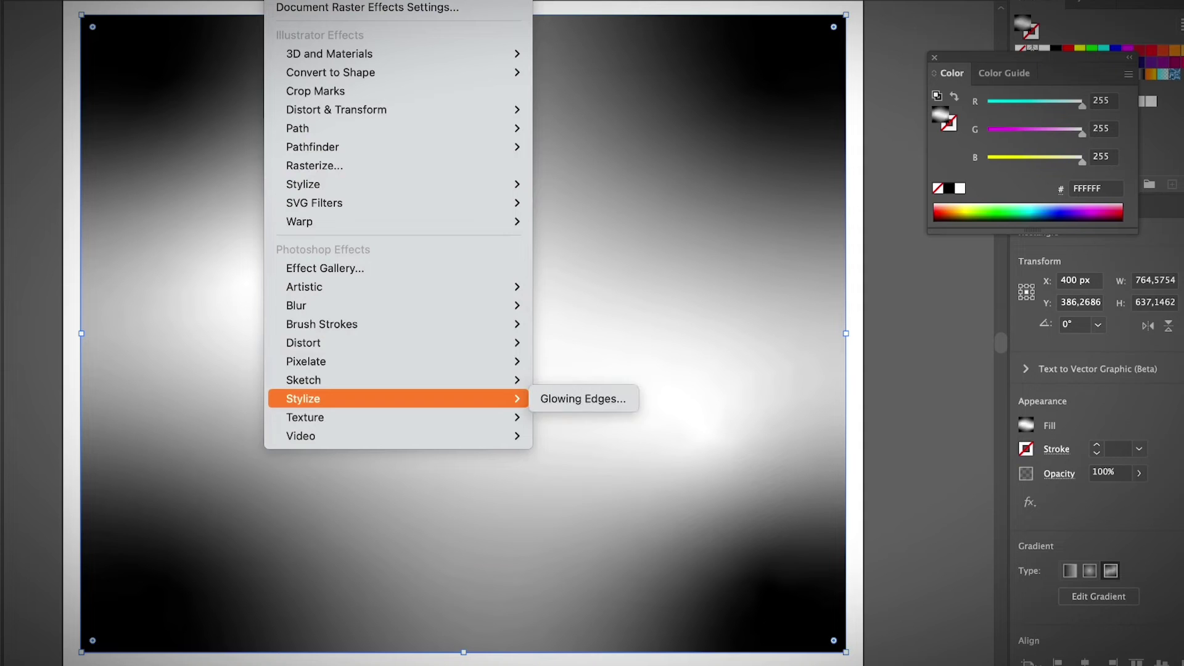
pyautogui.moveTo(345, 361)
pyautogui.click(581, 361)
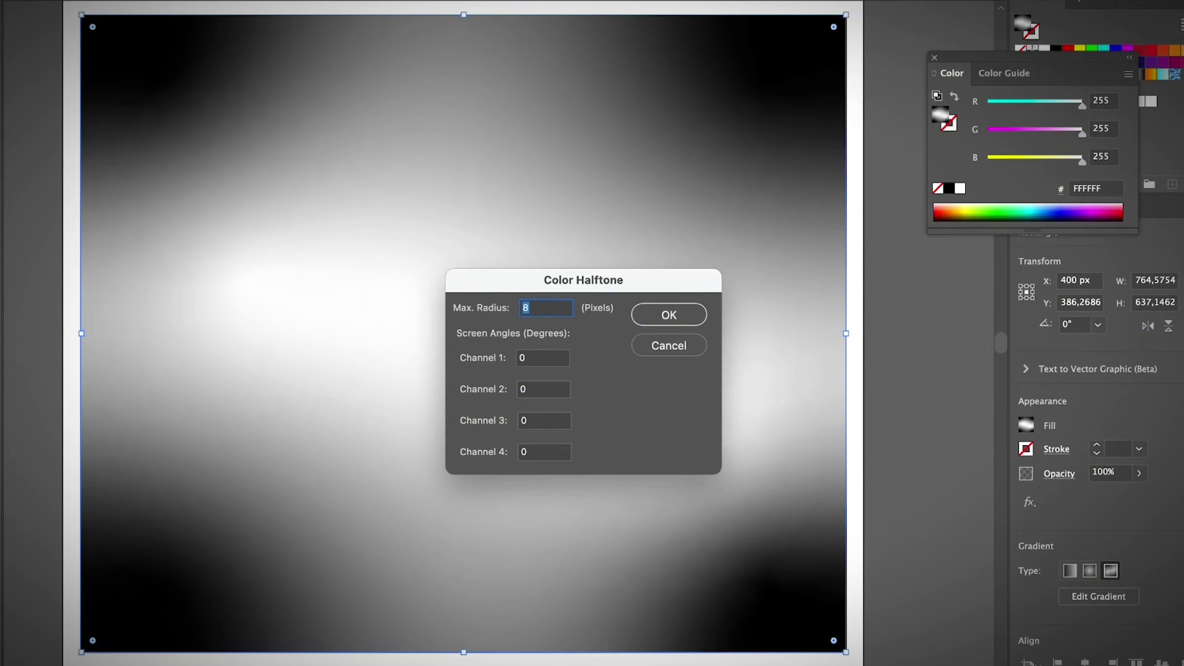
pyautogui.write('4')
pyautogui.press('Return')
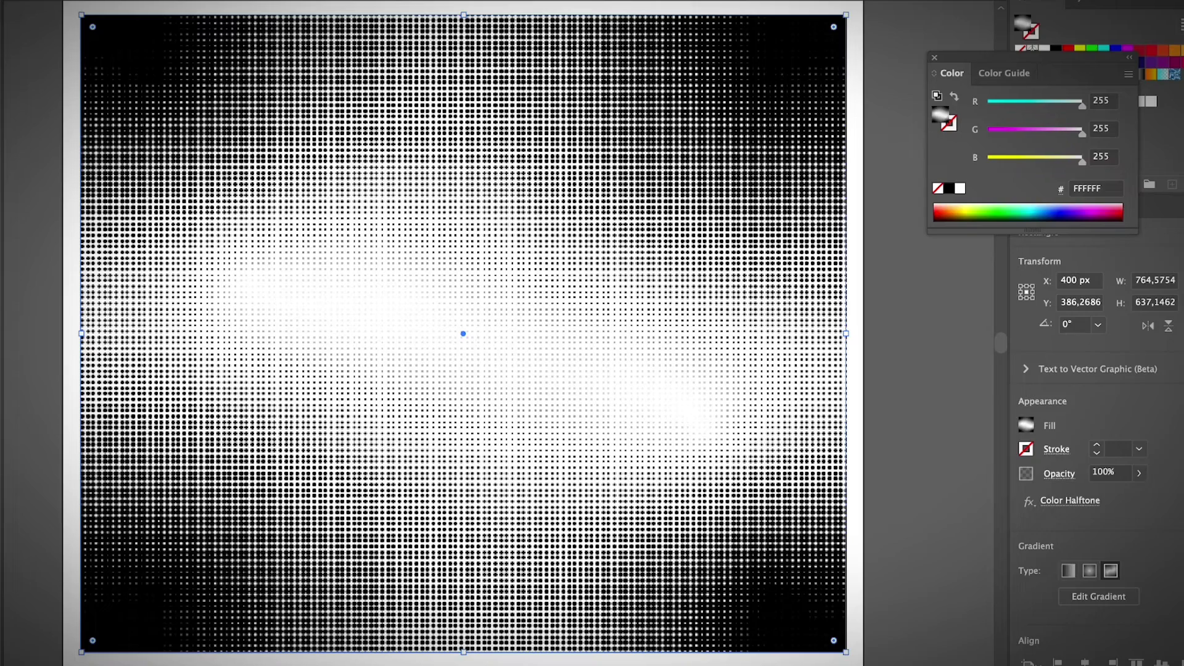
# Step: Reposition the gradient points: central white one up and right, left white one down, lower-right black one slightly inward
pyautogui.click(1058, 474)
pyautogui.press('g')
pyautogui.moveTo(399, 293)
pyautogui.mouseDown()
pyautogui.moveTo(407, 433)
pyautogui.moveTo(383, 492)
pyautogui.moveTo(460, 153)
pyautogui.moveTo(491, 98)
pyautogui.moveTo(582, 180)
pyautogui.mouseUp()
pyautogui.moveTo(245, 281); pyautogui.dragTo(199, 425)
pyautogui.moveTo(769, 588); pyautogui.dragTo(724, 588)
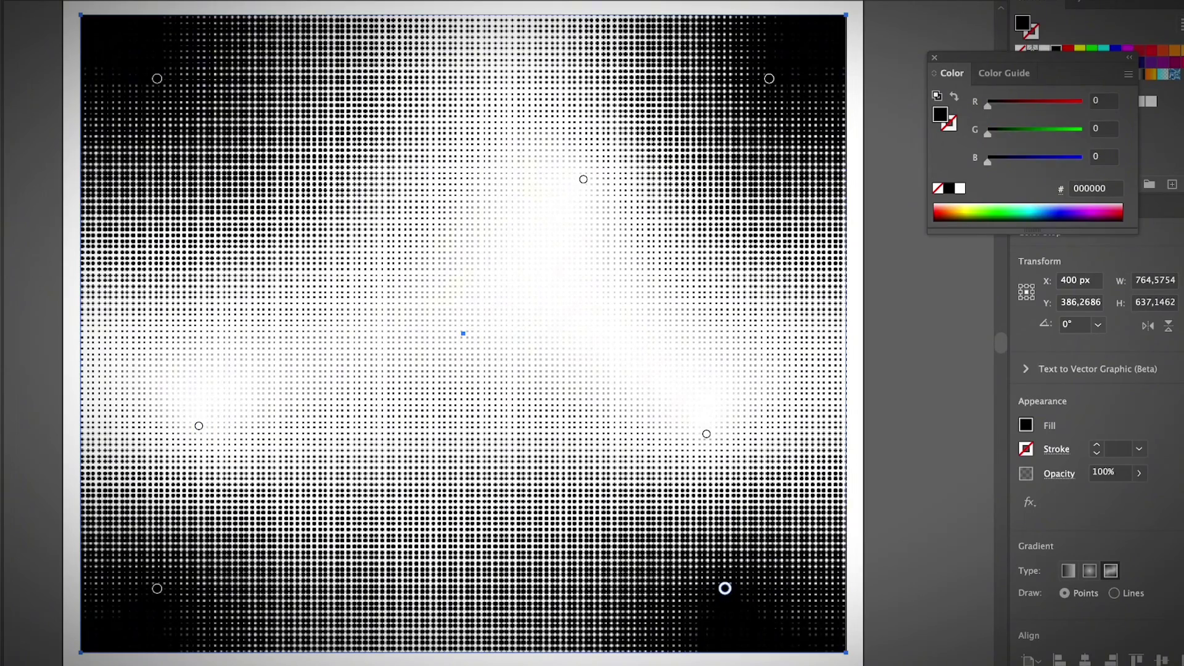
pyautogui.press('v')
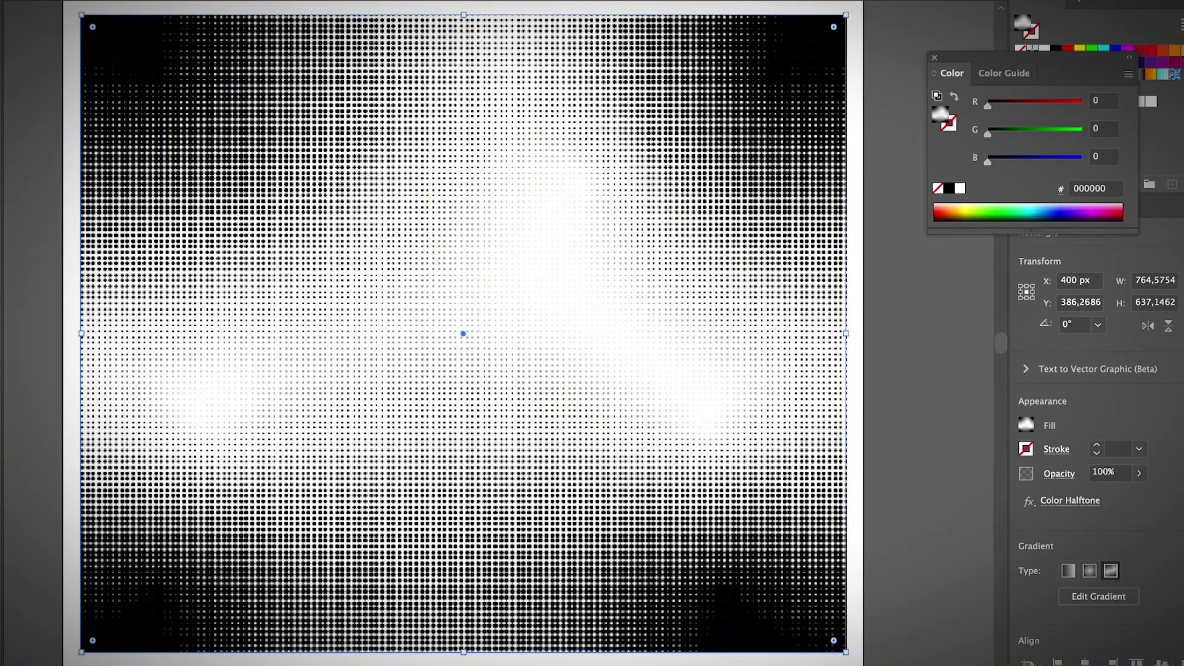
# Step: Set the halftone rectangle's blending mode to Multiply
pyautogui.click(1058, 473)
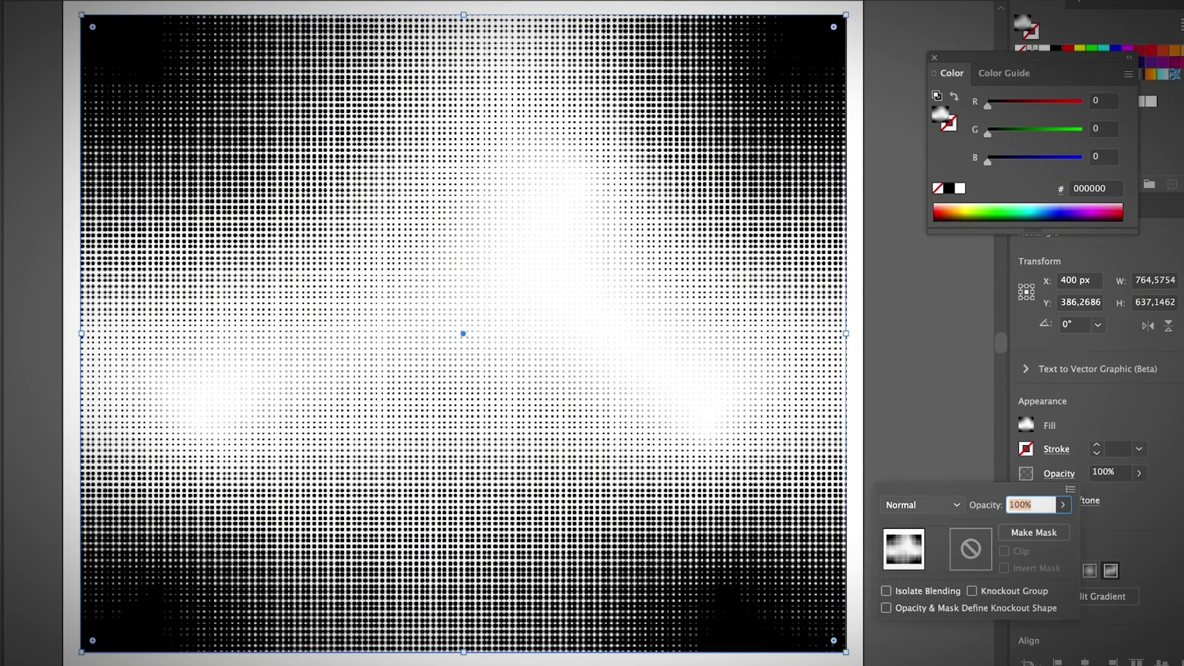
pyautogui.click(923, 505)
pyautogui.click(918, 228)
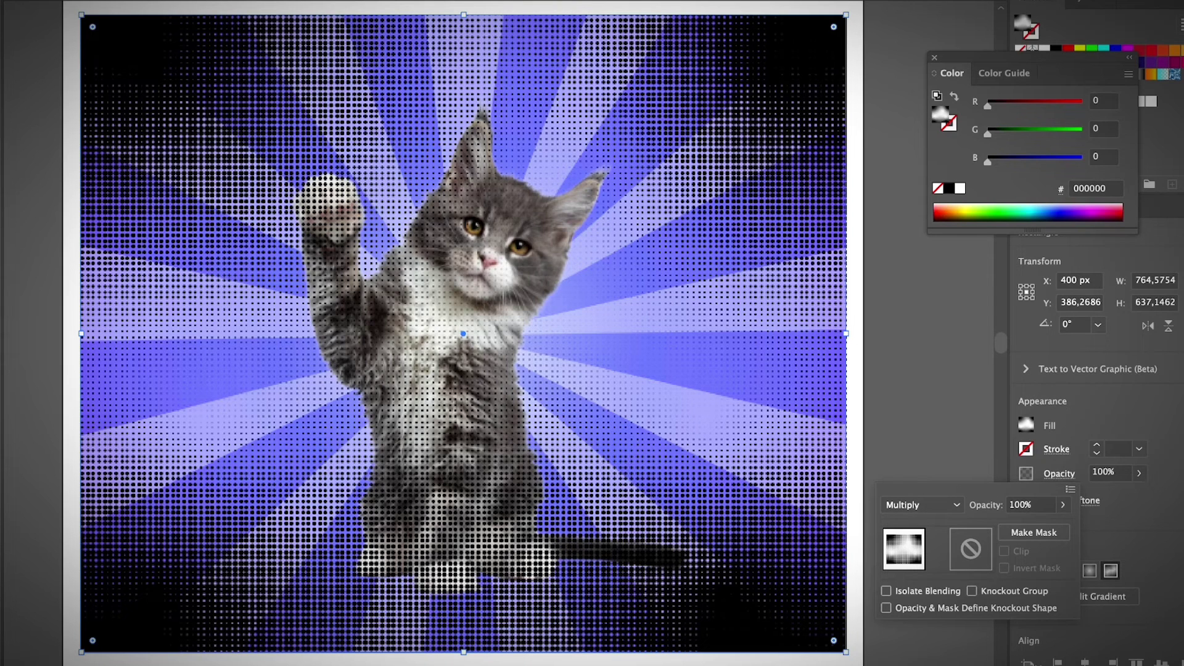
pyautogui.press('Escape')
# Step: Recolour the lower-right gradient point blue and copy its hex colour code
pyautogui.press('g')
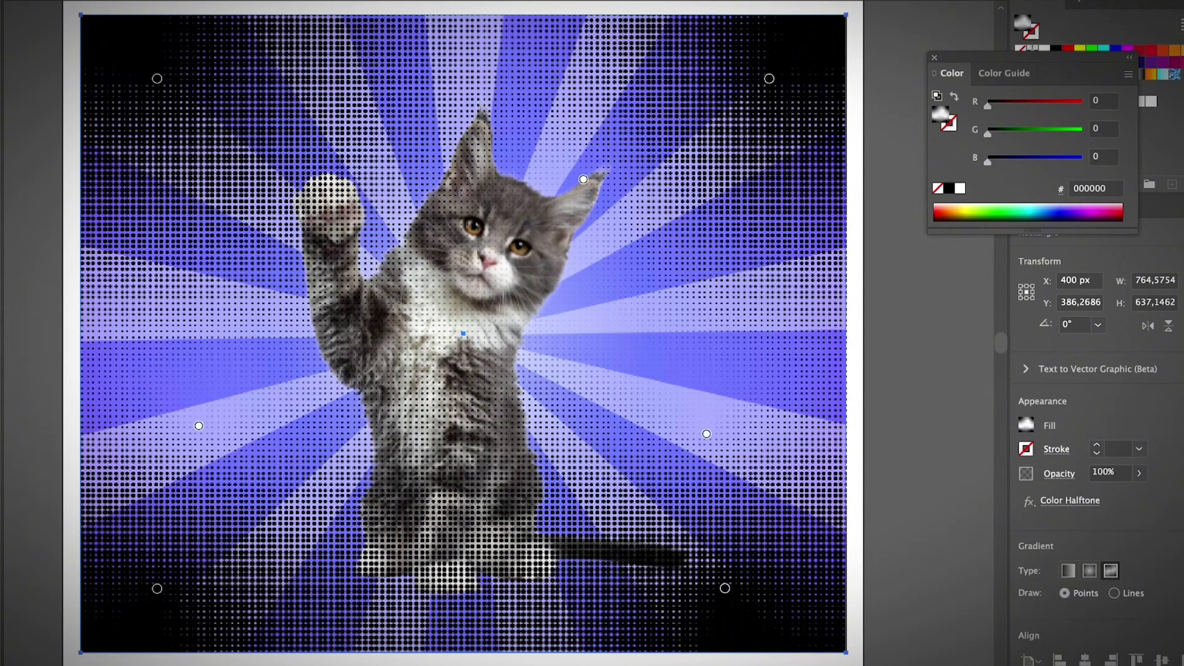
pyautogui.doubleClick(724, 588)
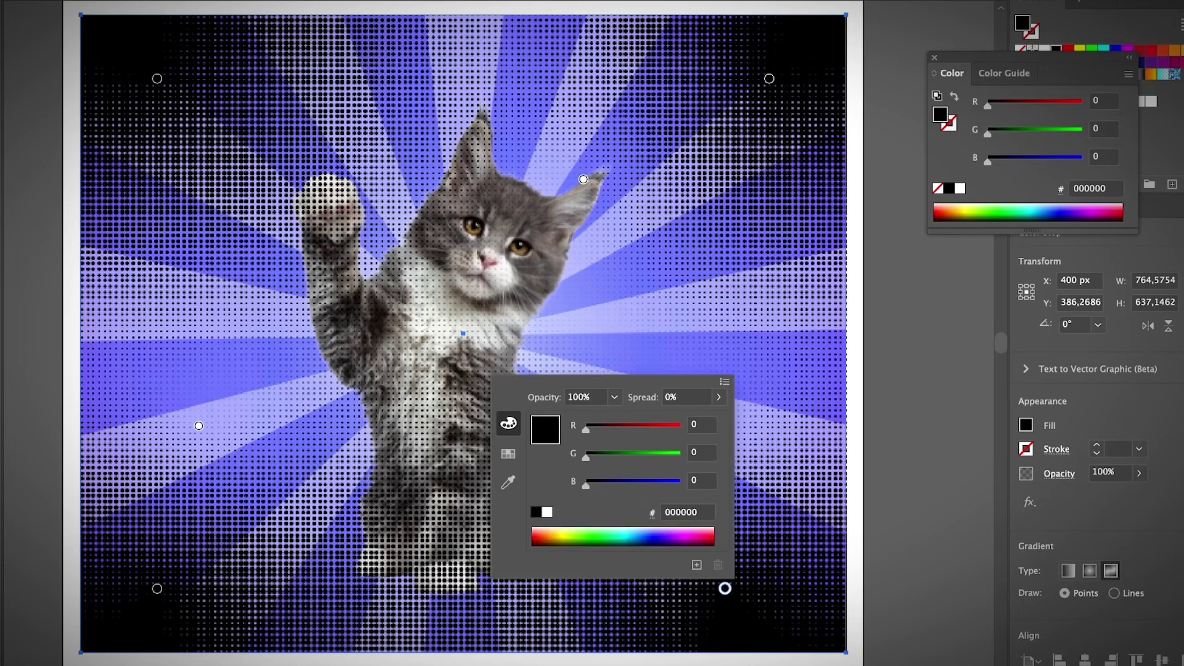
pyautogui.click(671, 454)
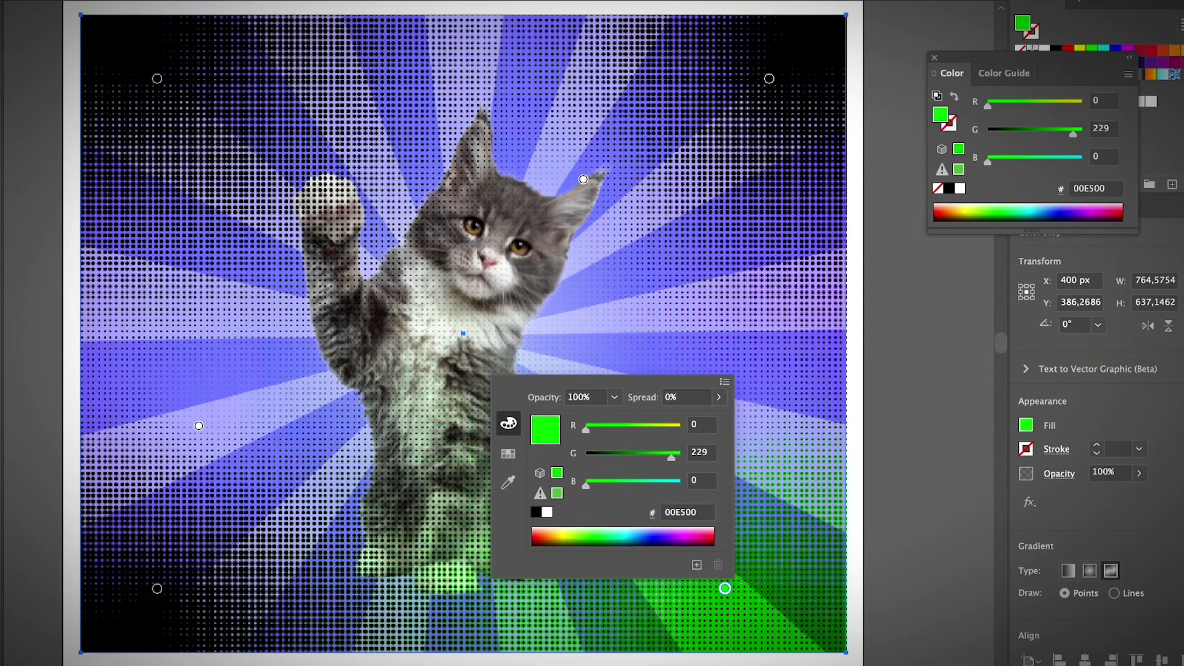
pyautogui.moveTo(634, 544); pyautogui.dragTo(652, 536)
pyautogui.press('super+c')
# Step: Apply the copied blue hex colour code to the upper-right gradient point
pyautogui.doubleClick(768, 79)
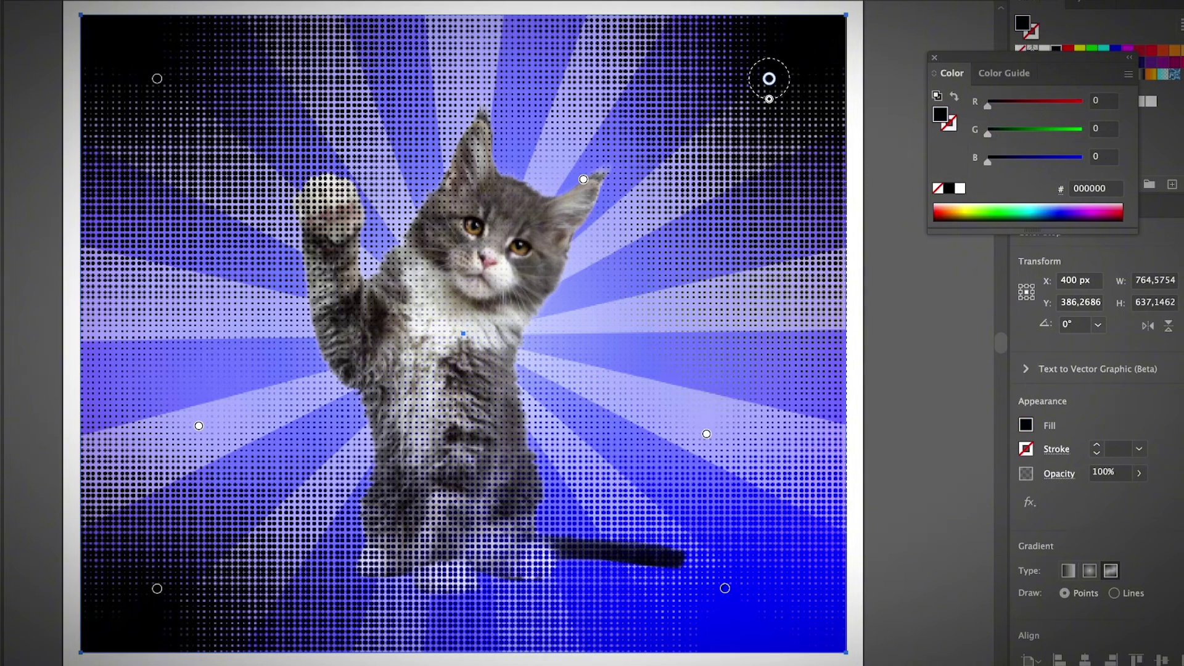
pyautogui.doubleClick(725, 226)
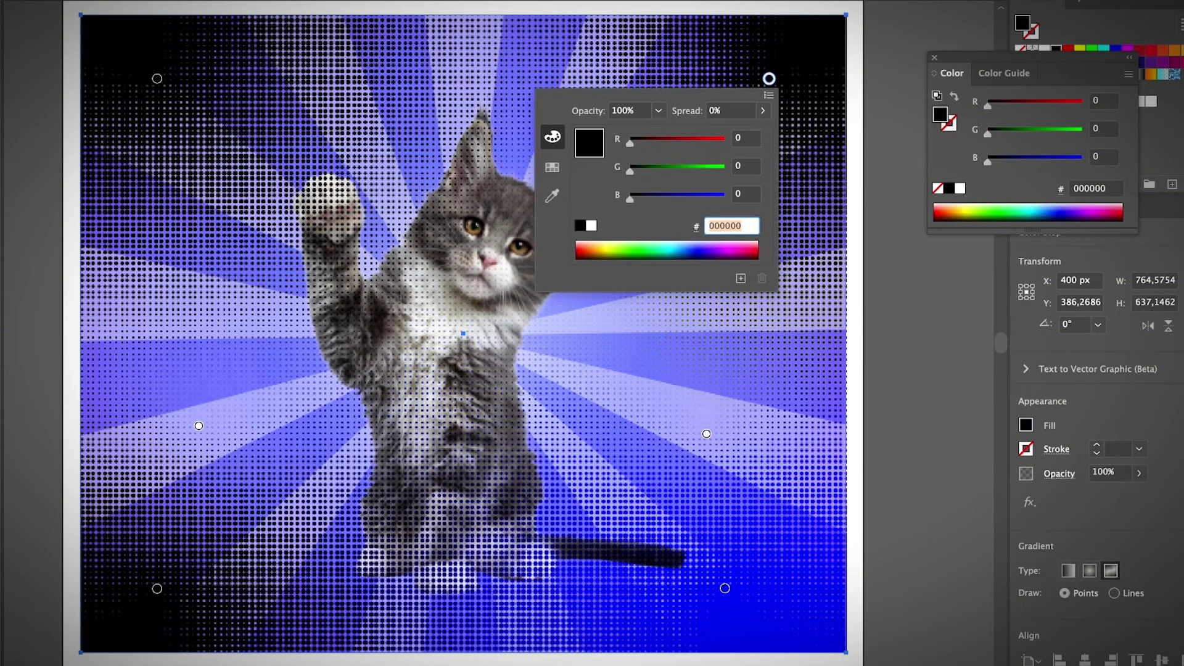
pyautogui.press('super+v')
pyautogui.press('Return')
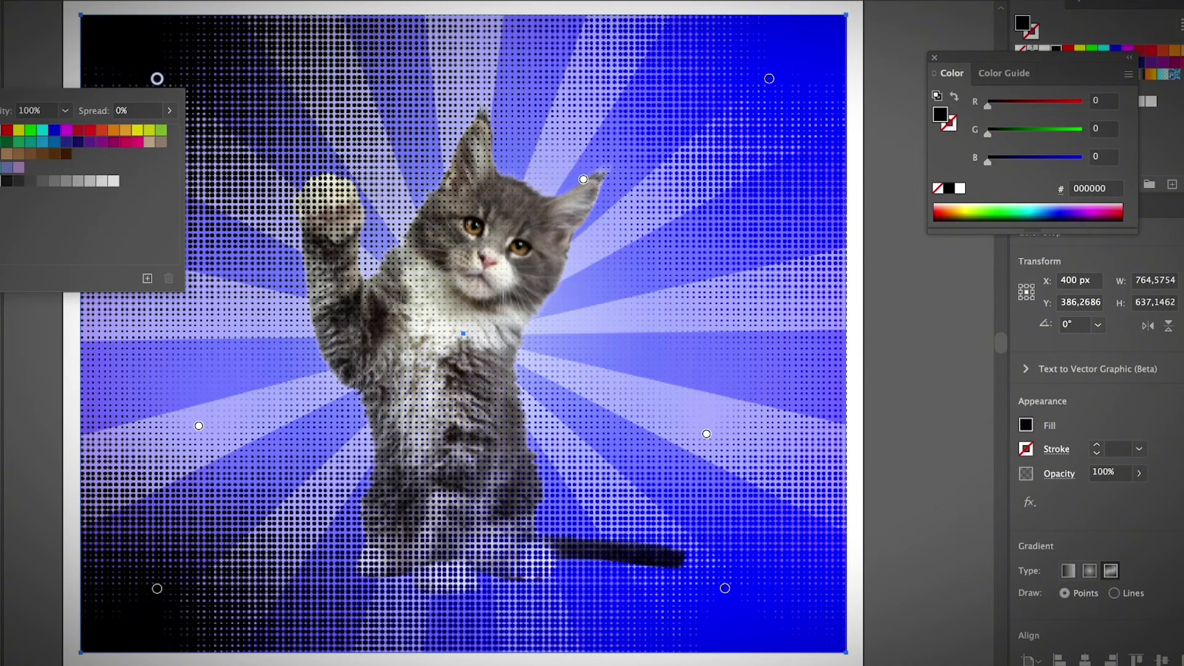
# Step: Recolour the left corner gradient points yellow (FCEE21) and lower the halftone rectangle's opacity
pyautogui.click(0, 167)
pyautogui.click(137, 130)
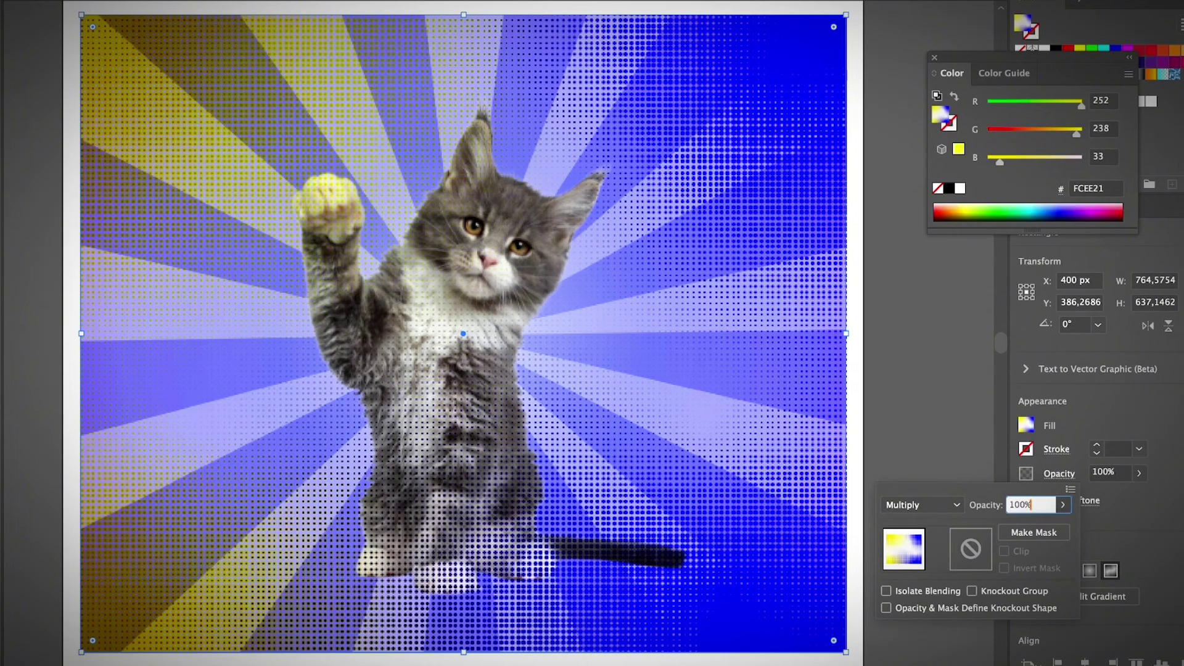
pyautogui.click(1063, 505)
pyautogui.moveTo(1058, 525); pyautogui.dragTo(1015, 525)
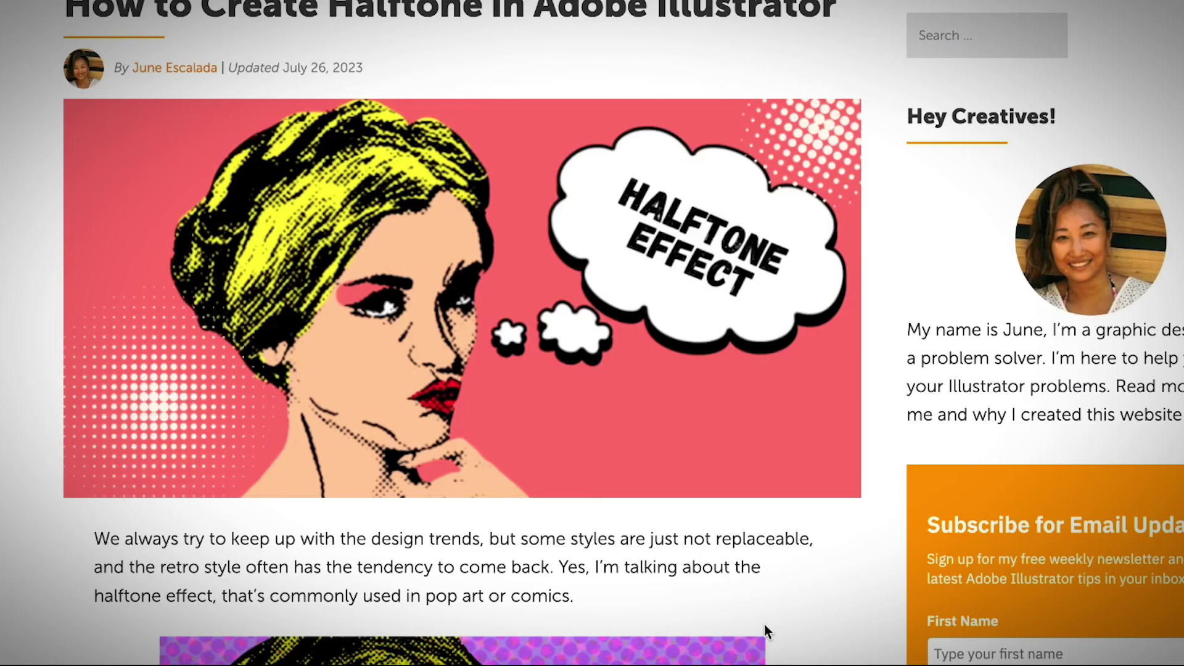
# Step: Switch to the web article on creating halftone in Illustrator and read its graphic preparation and Color Halftone settings sections
pyautogui.scroll(-10, 763, 625)
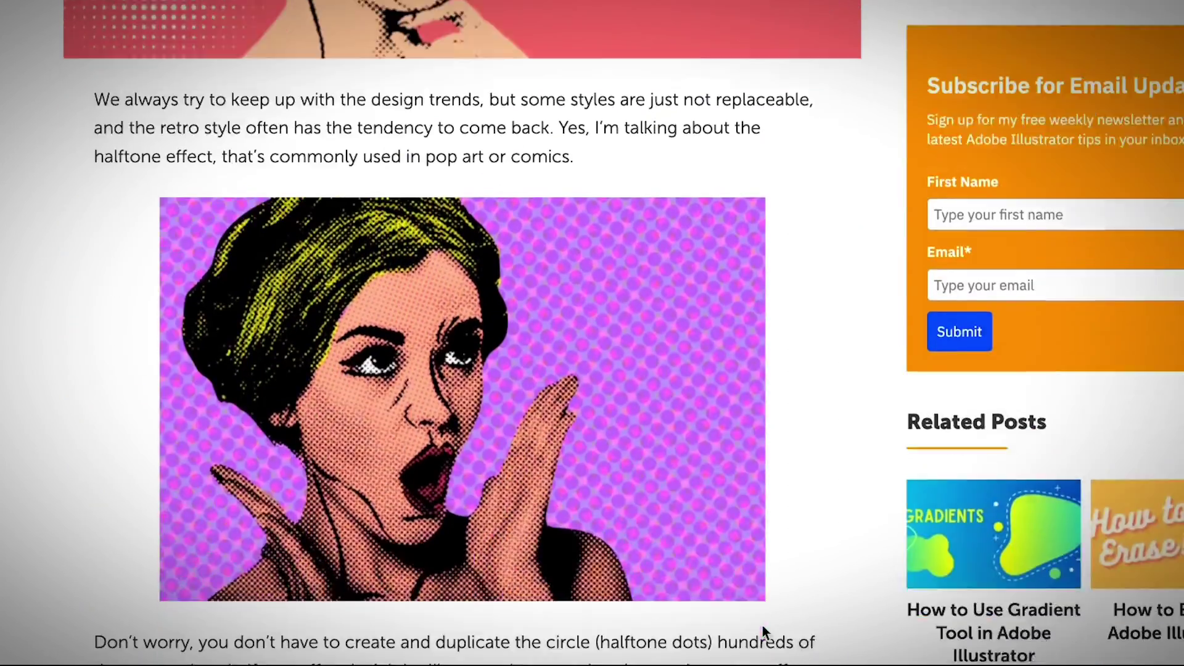
pyautogui.scroll(-12, 762, 624)
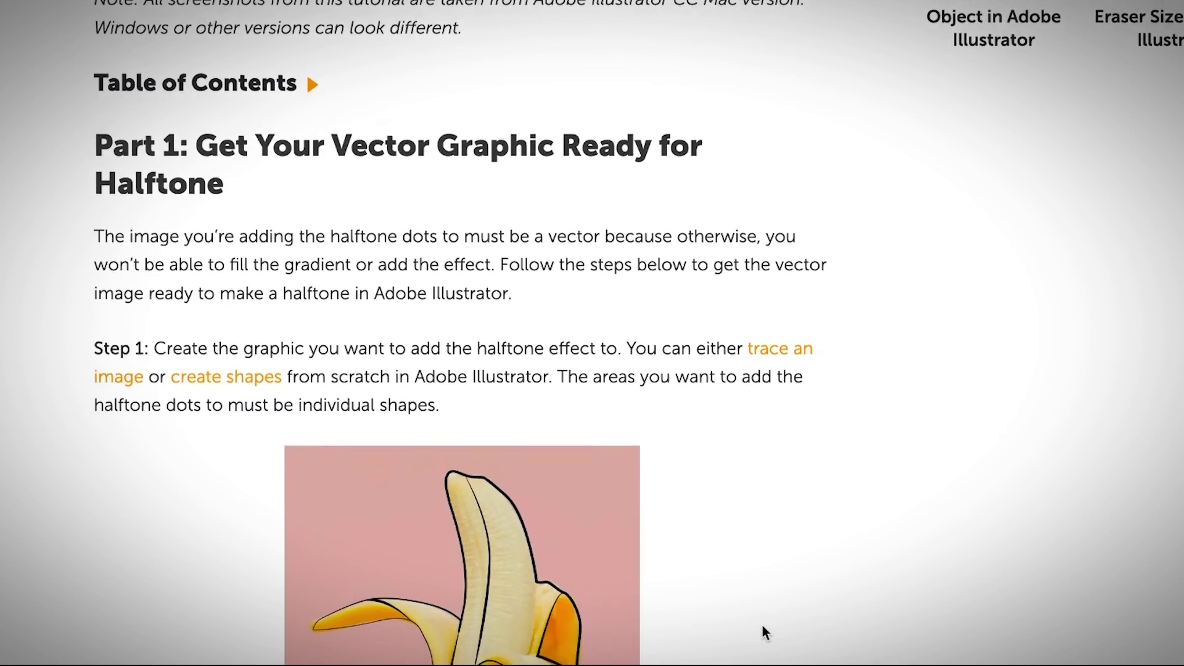
pyautogui.scroll(-4, 763, 627)
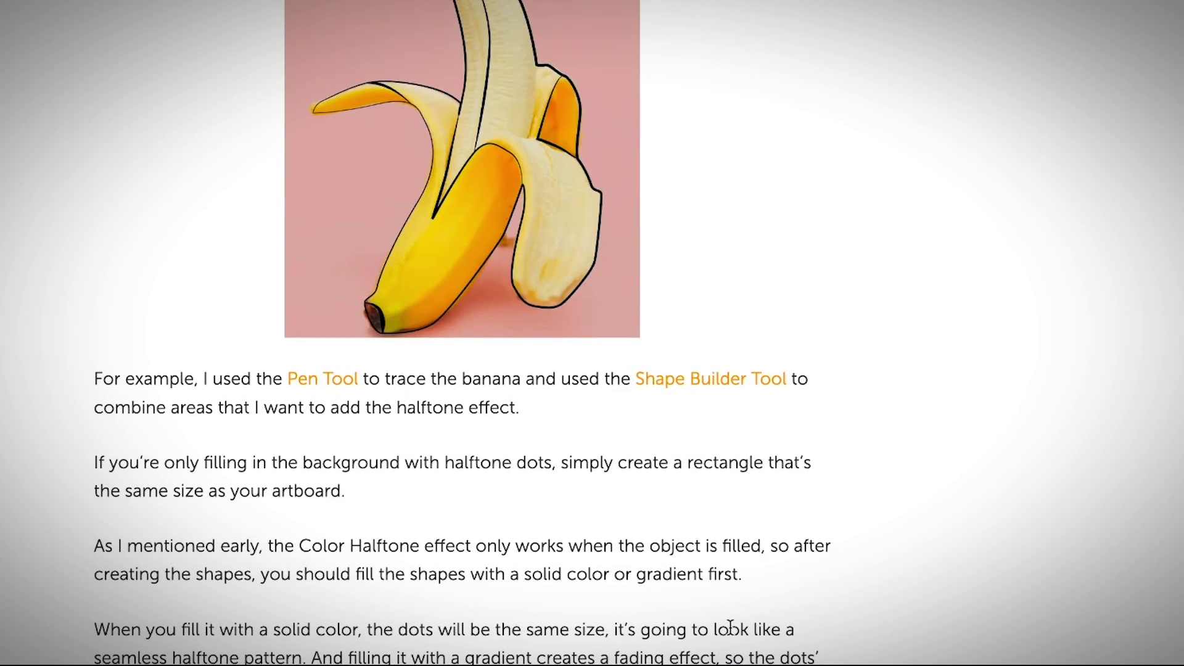
pyautogui.scroll(-10, 731, 627)
pyautogui.scroll(-7, 718, 632)
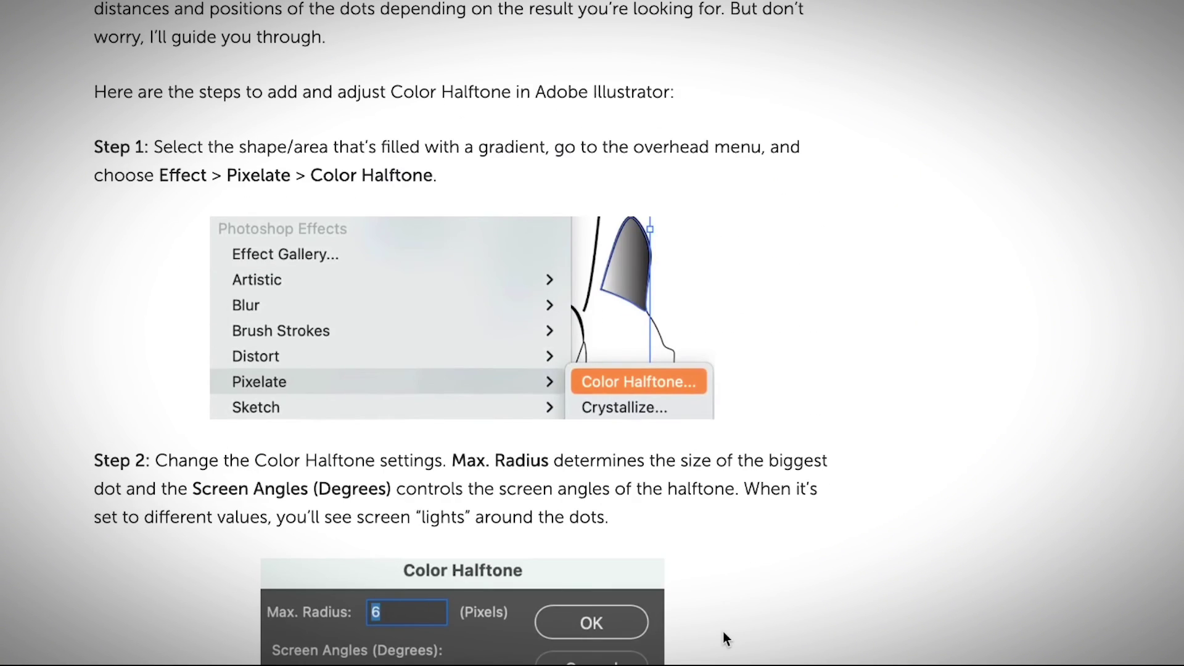
pyautogui.scroll(-9, 723, 632)
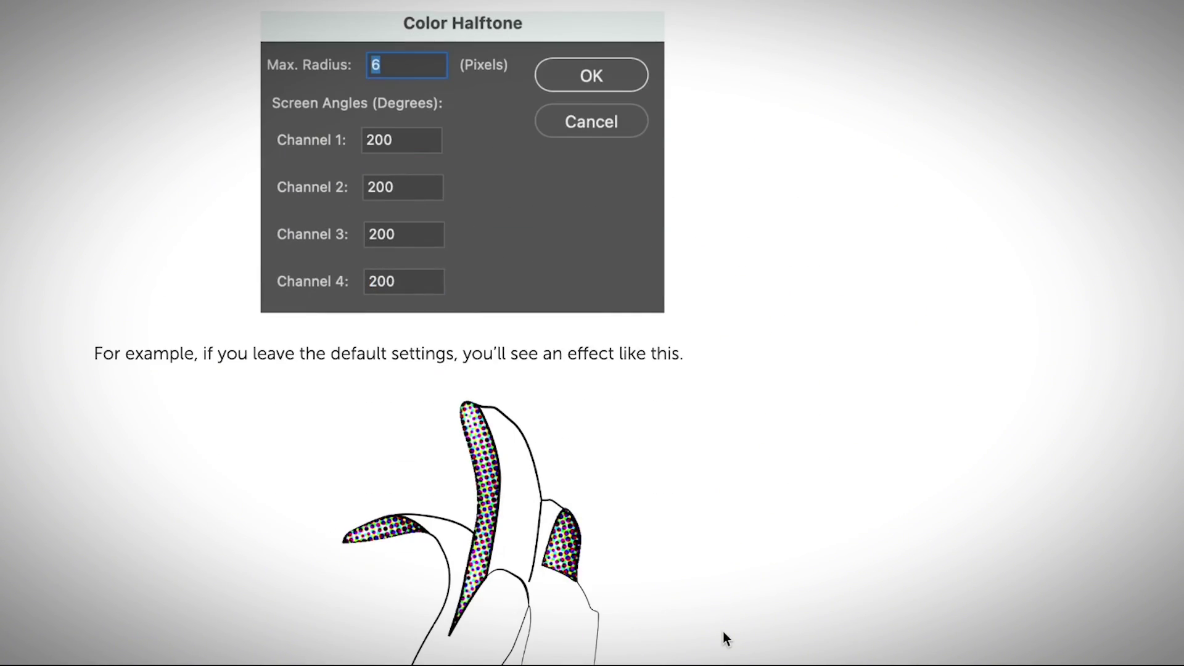